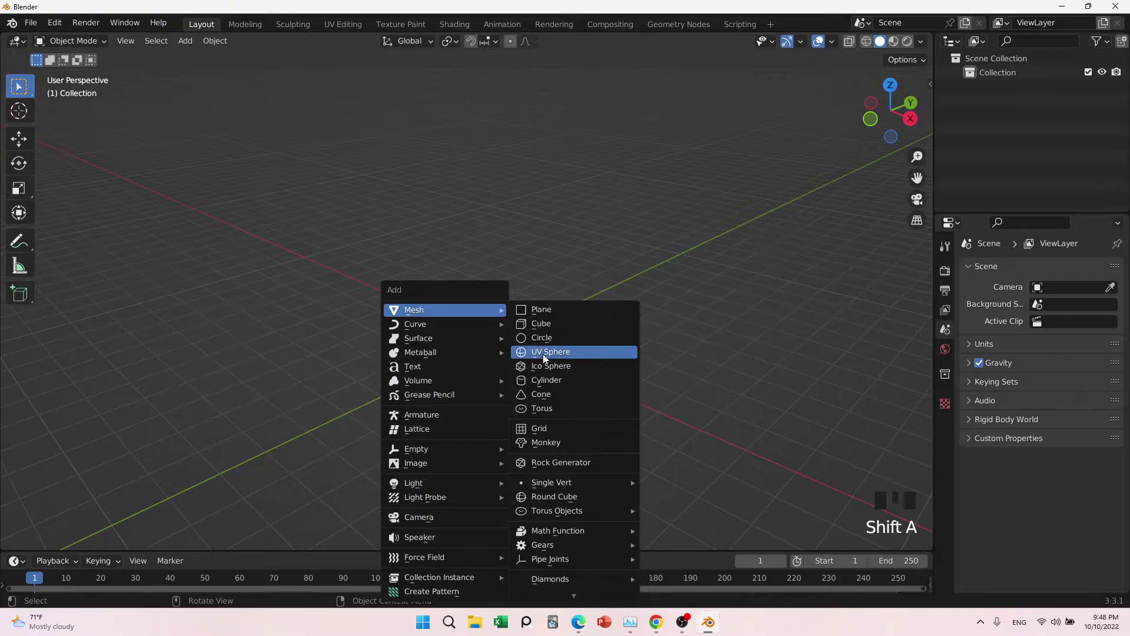
Add a cylinder at the origin and stretch it along the Z axis to a scale of about 2.44
{"action": "left_click", "coordinate": [566, 382]}
{"action": "scroll", "coordinate": [493, 380], "scroll_direction": "down", "scroll_amount": 2}
{"action": "middle_click_drag", "start_coordinate": [493, 379], "coordinate": [535, 386]}
{"action": "scroll", "coordinate": [554, 382], "scroll_direction": "up", "scroll_amount": 5}
{"action": "key", "text": "s"}
{"action": "key", "text": "z"}
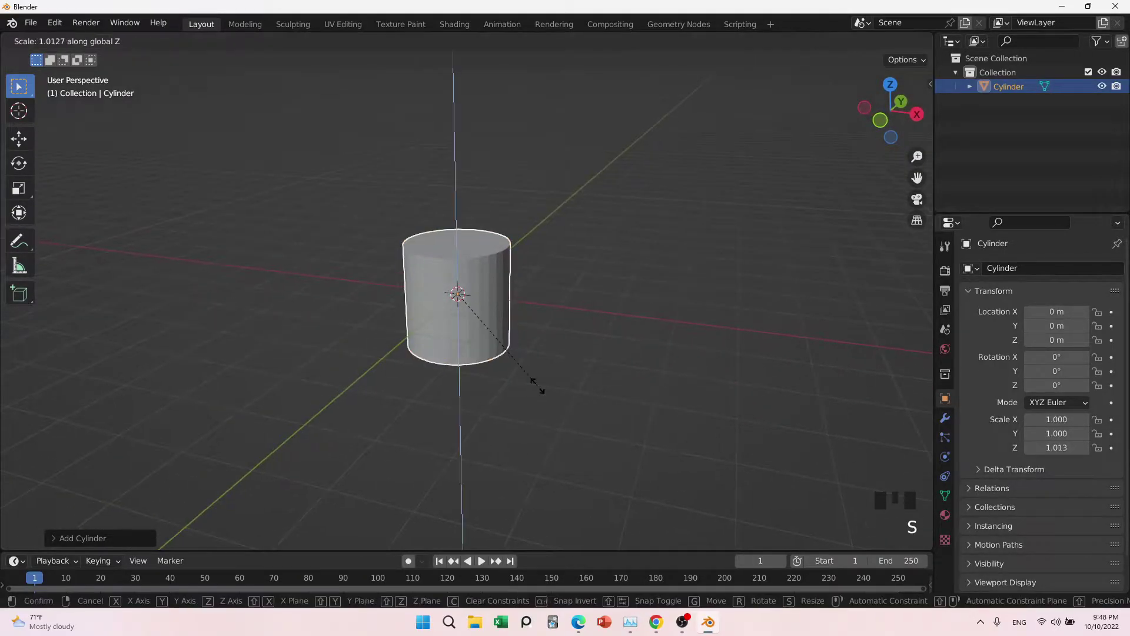
{"action": "left_click_drag", "start_coordinate": [537, 385], "coordinate": [686, 479]}
{"action": "left_click", "coordinate": [663, 446]}
{"action": "middle_click_drag", "start_coordinate": [662, 446], "coordinate": [645, 437]}
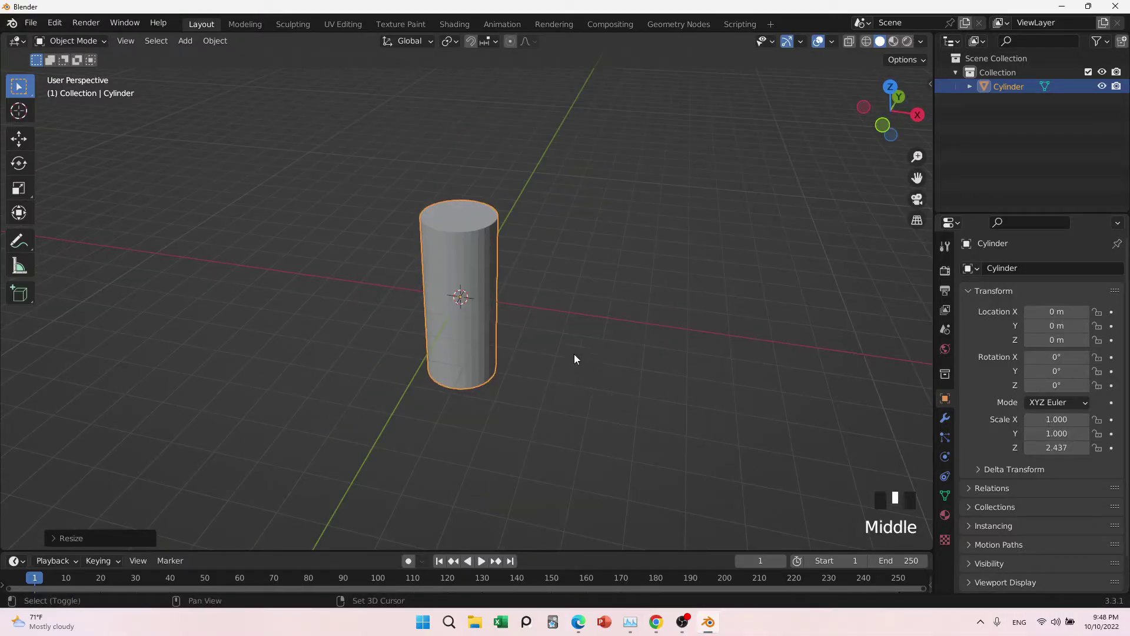
Add a plane at the origin and rotate it 90° around the X axis so it stands upright
{"action": "key", "text": "shift+a"}
{"action": "mouse_move", "coordinate": [550, 310]}
{"action": "left_click", "coordinate": [653, 316]}
{"action": "middle_click_drag", "start_coordinate": [654, 316], "coordinate": [563, 358]}
{"action": "type", "text": "rx"}
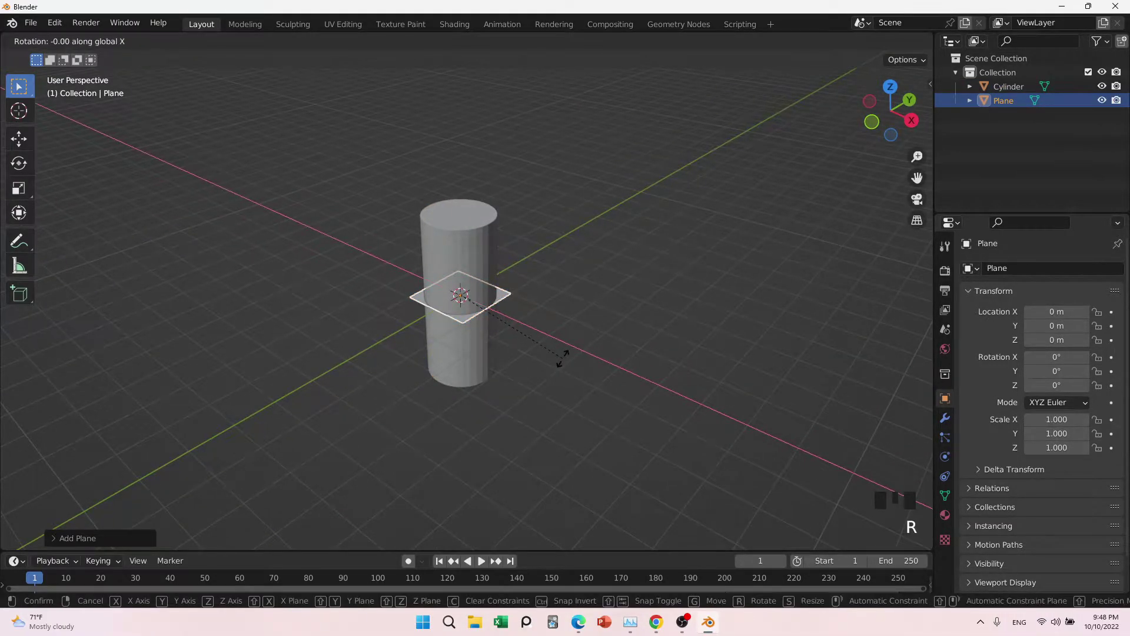
{"action": "type", "text": "90"}
{"action": "key", "text": "Return"}
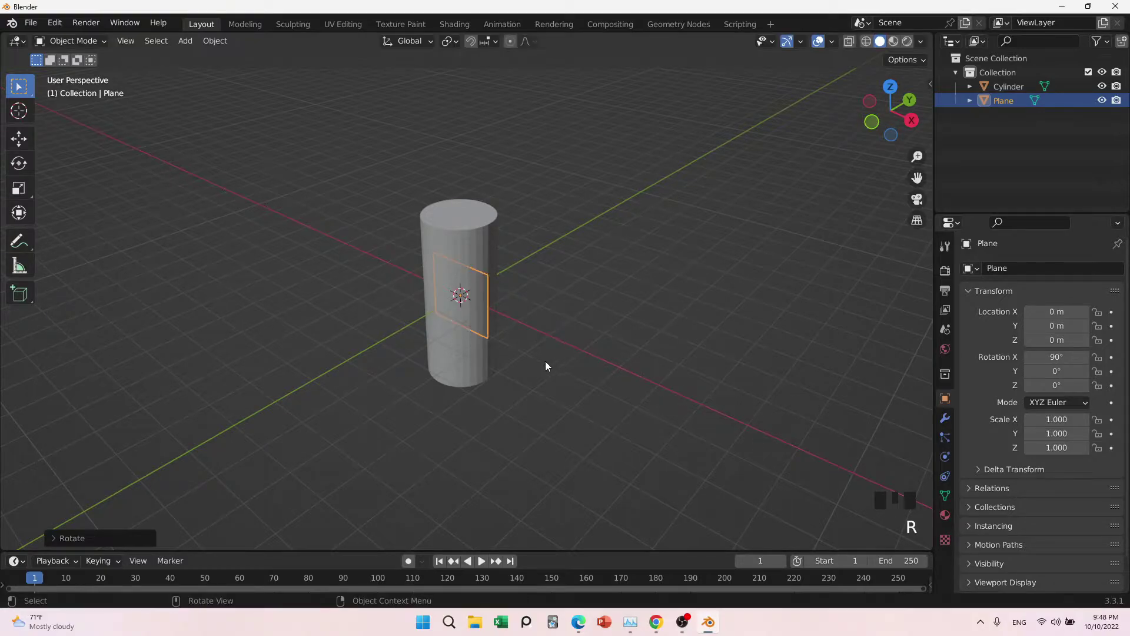
{"action": "mouse_move", "coordinate": [545, 361]}
{"action": "middle_mouse_down"}
{"action": "mouse_move", "coordinate": [487, 345]}
{"action": "mouse_move", "coordinate": [548, 365]}
{"action": "middle_mouse_up"}
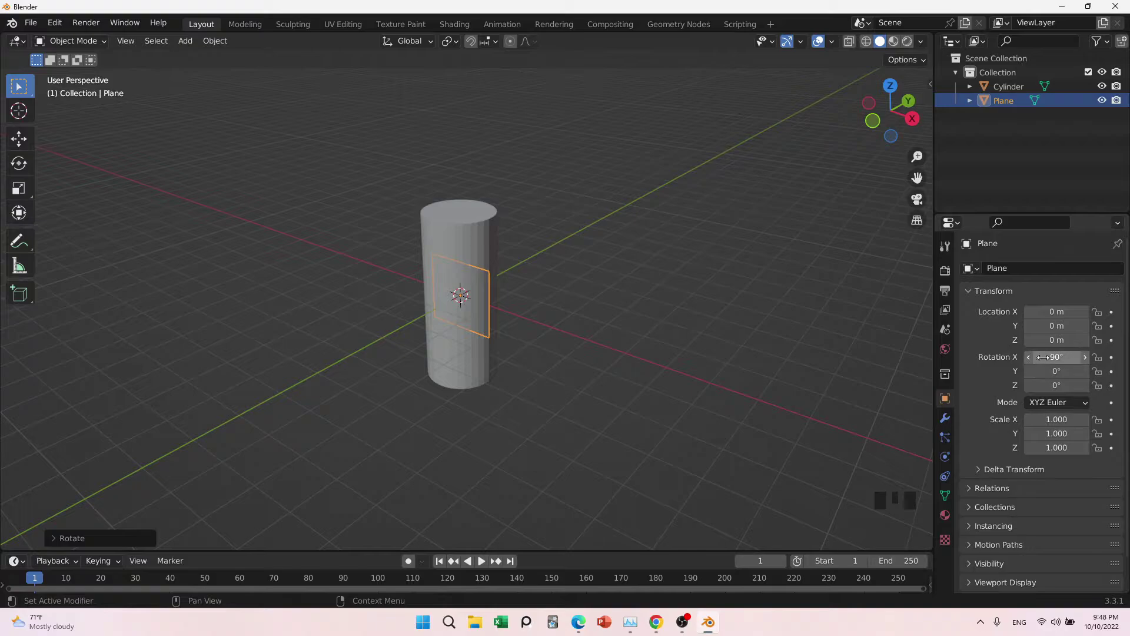
Scale the upright plane to about 1.26, then stretch it along Z so it extends beyond the cylinder's height
{"action": "middle_click_drag", "start_coordinate": [647, 398], "coordinate": [538, 383]}
{"action": "middle_click_drag", "start_coordinate": [539, 382], "coordinate": [559, 347]}
{"action": "key", "text": "s"}
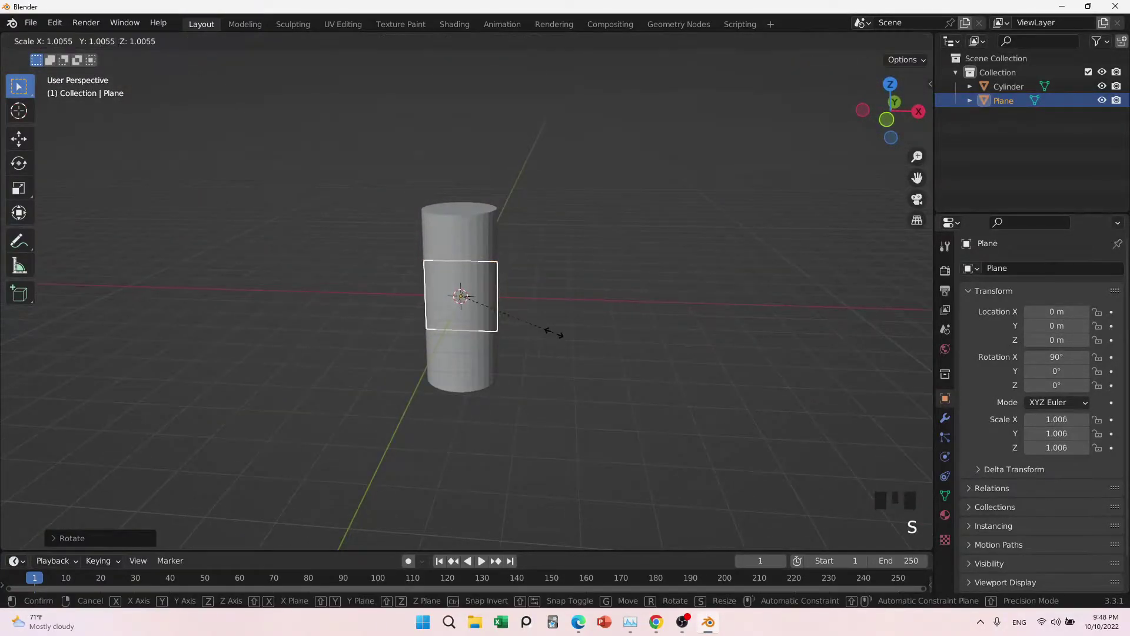
{"action": "left_click", "coordinate": [578, 337]}
{"action": "key", "text": "s"}
{"action": "key", "text": "z"}
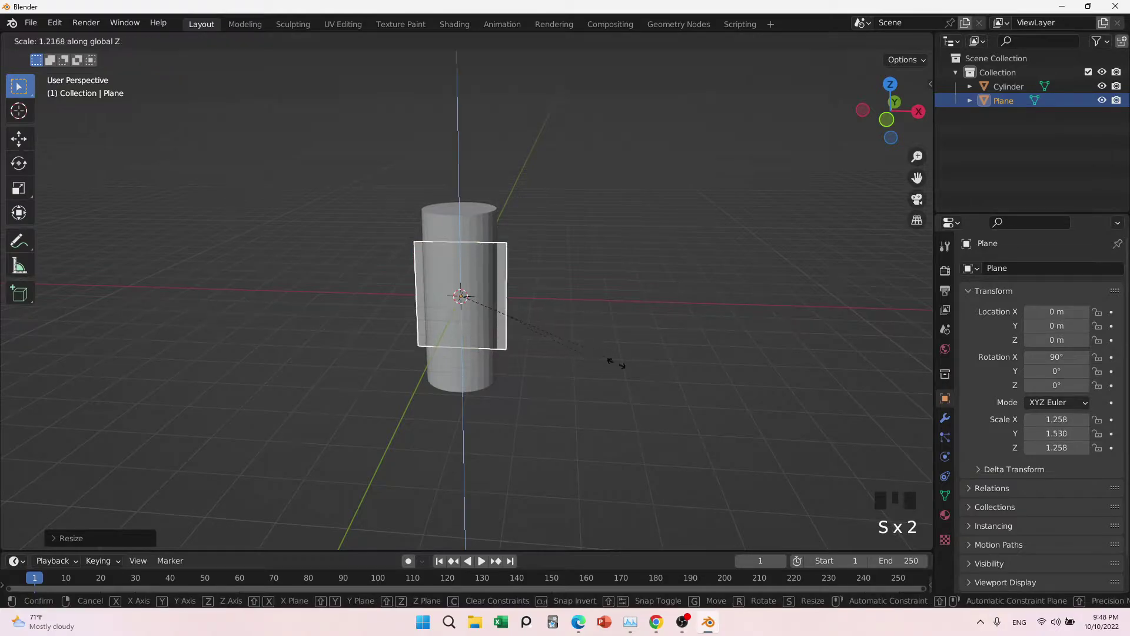
{"action": "left_click", "coordinate": [750, 467]}
{"action": "middle_click_drag", "start_coordinate": [750, 463], "coordinate": [479, 306]}
Add a Surface Deform modifier to the cylinder
{"action": "left_click", "coordinate": [430, 273]}
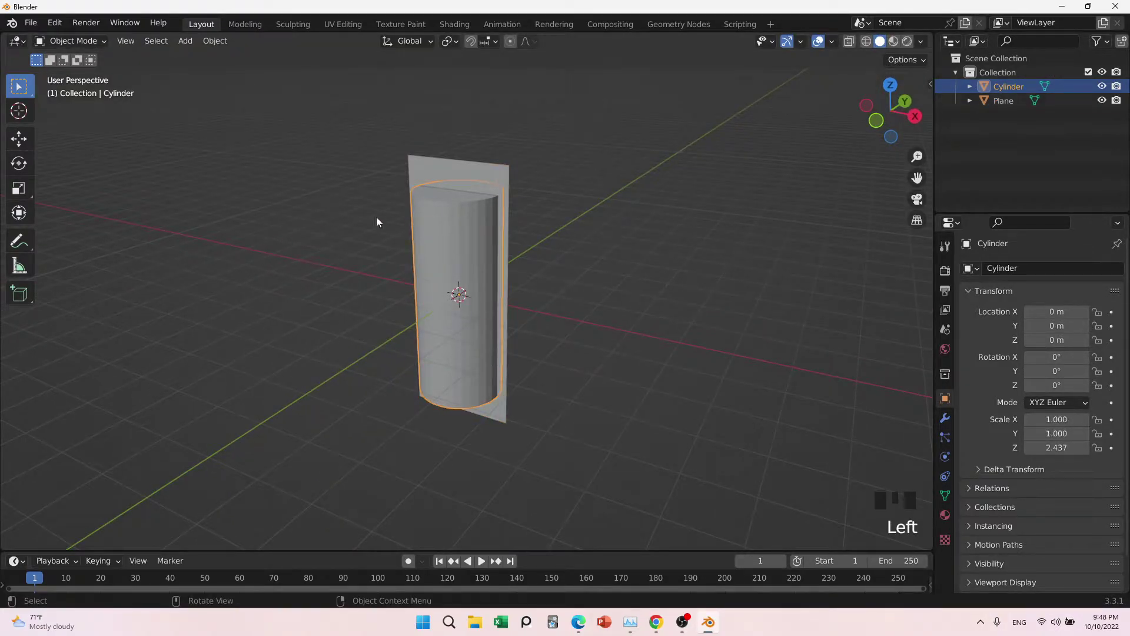
{"action": "left_click", "coordinate": [333, 253]}
{"action": "middle_click_drag", "start_coordinate": [316, 271], "coordinate": [518, 348]}
{"action": "left_click", "coordinate": [504, 327]}
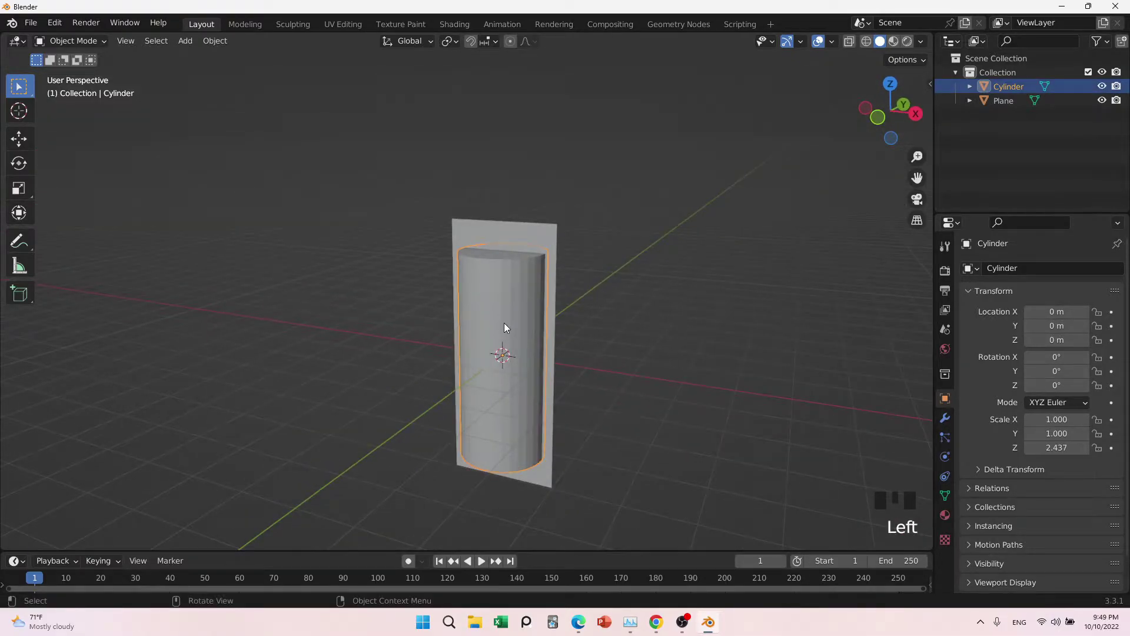
{"action": "left_click", "coordinate": [945, 419]}
{"action": "left_click", "coordinate": [995, 272]}
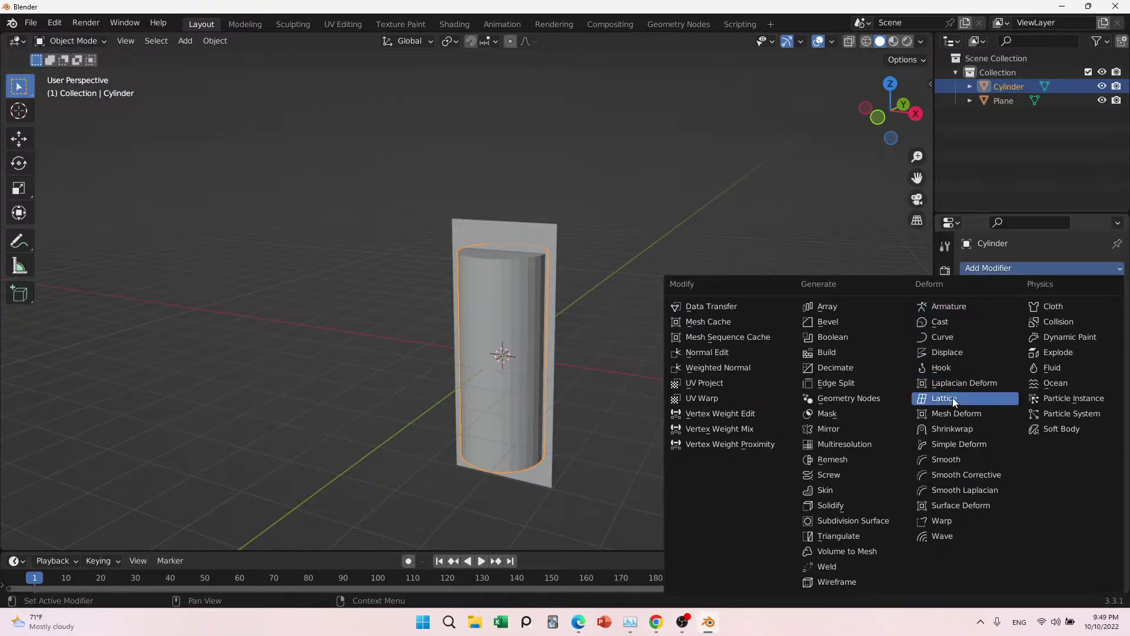
{"action": "left_click", "coordinate": [950, 505]}
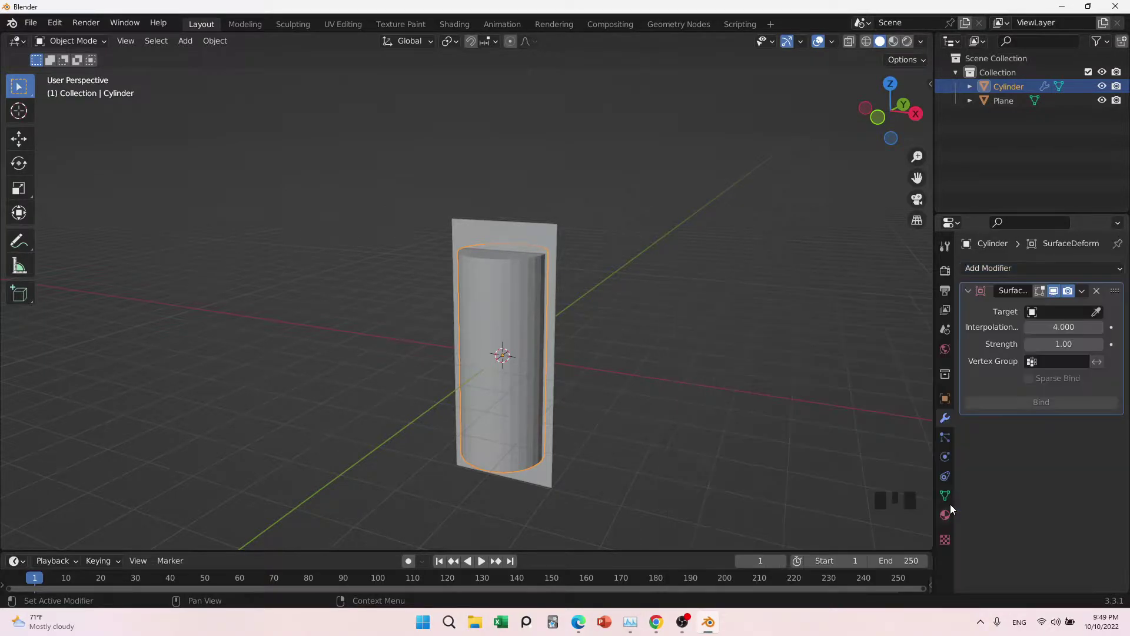
Pick the upright plane as the target of the cylinder's Surface Deform modifier
{"action": "mouse_move", "coordinate": [759, 406]}
{"action": "middle_mouse_down"}
{"action": "mouse_move", "coordinate": [722, 386]}
{"action": "mouse_move", "coordinate": [743, 398]}
{"action": "middle_mouse_up"}
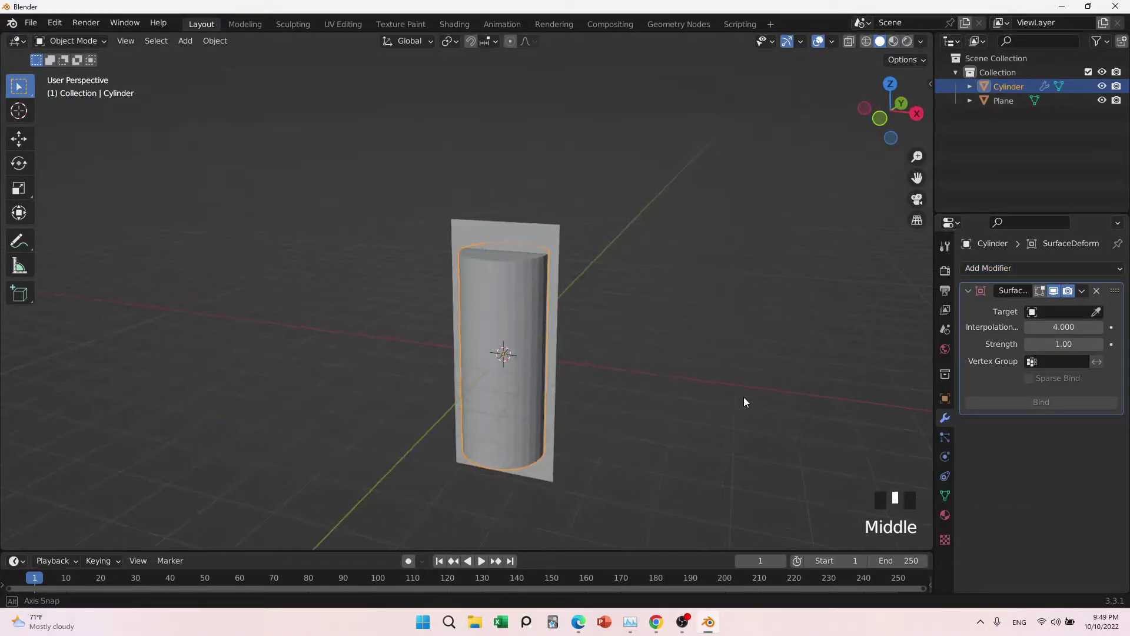
{"action": "left_click", "coordinate": [1097, 312]}
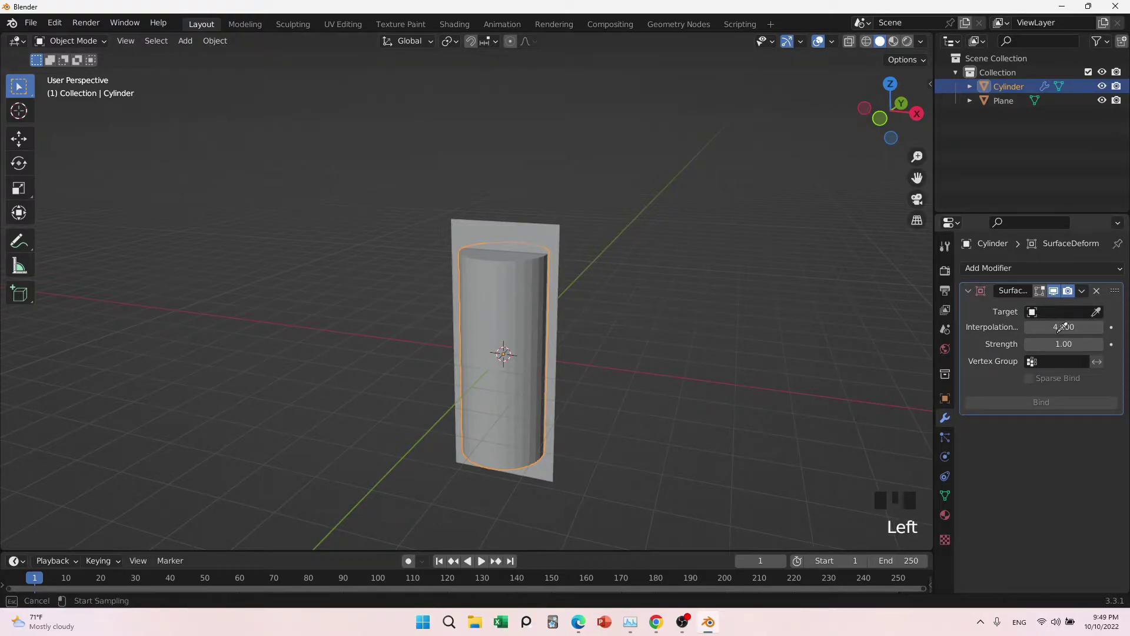
{"action": "left_click", "coordinate": [548, 230]}
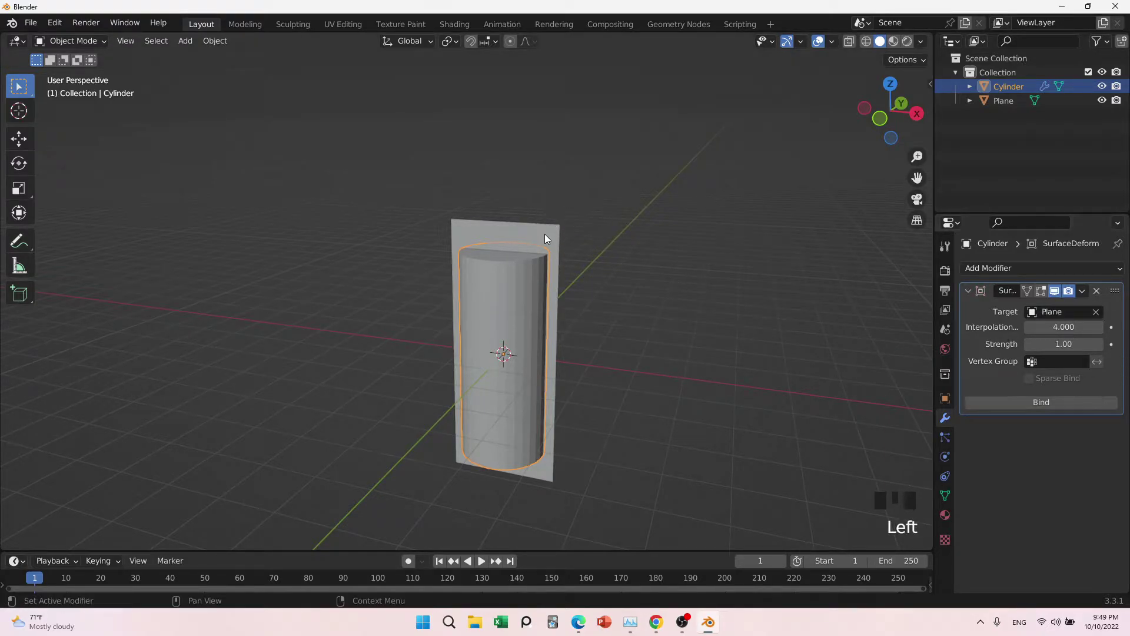
{"action": "mouse_move", "coordinate": [715, 407]}
{"action": "middle_mouse_down"}
{"action": "mouse_move", "coordinate": [688, 401]}
{"action": "mouse_move", "coordinate": [709, 405]}
{"action": "middle_mouse_up"}
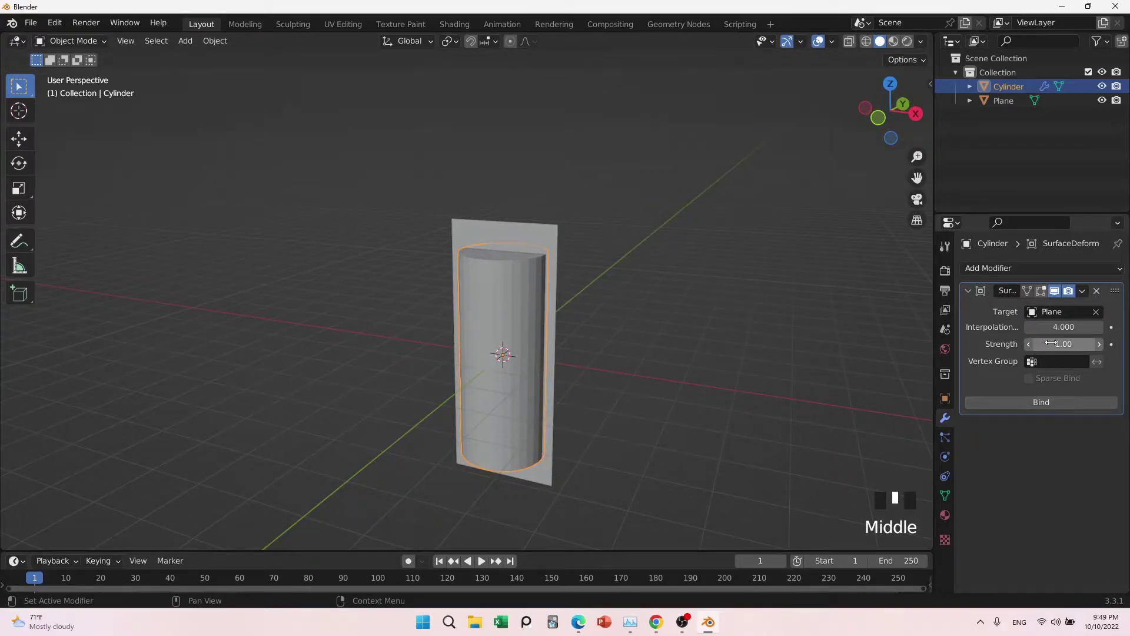
Duplicate the cylinder together with its plane and place the copies beside the originals toward positive X
{"action": "scroll", "coordinate": [630, 397], "scroll_direction": "down", "scroll_amount": 3}
{"action": "middle_click_drag", "start_coordinate": [630, 396], "coordinate": [613, 326]}
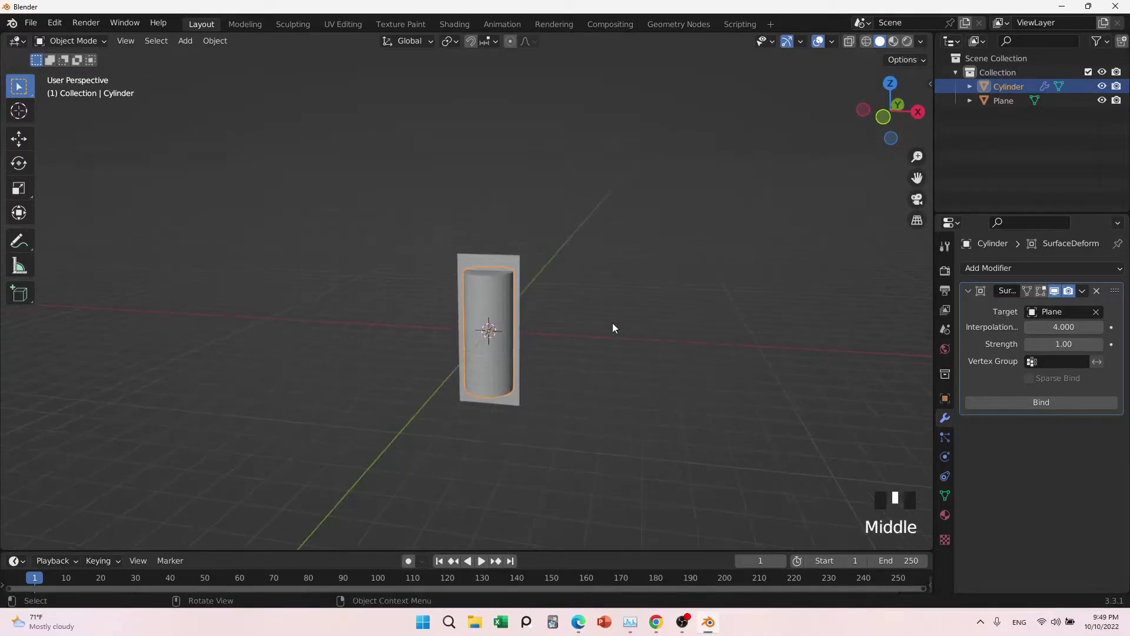
{"action": "left_click_drag", "start_coordinate": [583, 246], "coordinate": [416, 395]}
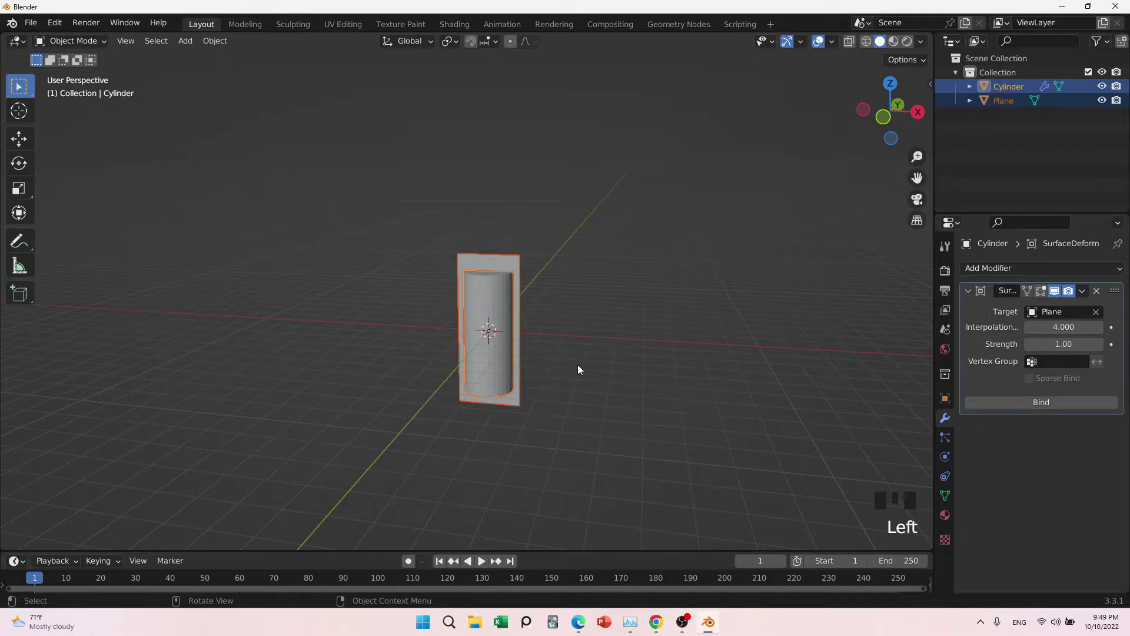
{"action": "key", "text": "shift+d"}
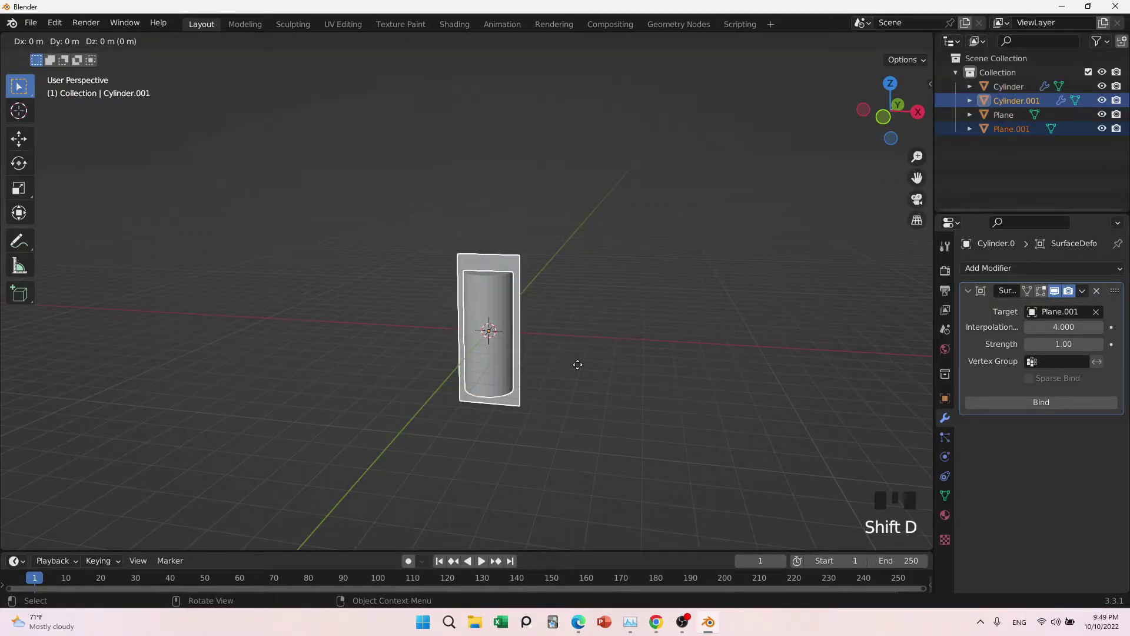
{"action": "left_click", "coordinate": [767, 393]}
{"action": "middle_click_drag", "start_coordinate": [767, 394], "coordinate": [638, 344]}
Clear the duplicated cylinder's Surface Deform target and pick the duplicated plane again
{"action": "left_click", "coordinate": [646, 327]}
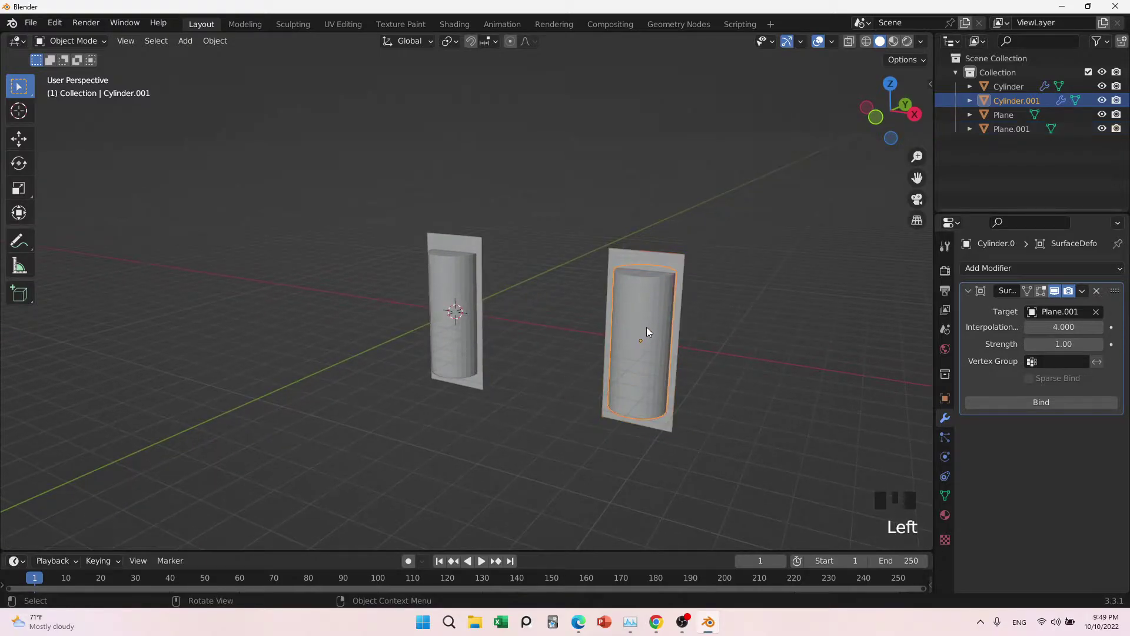
{"action": "double_click", "coordinate": [1063, 346]}
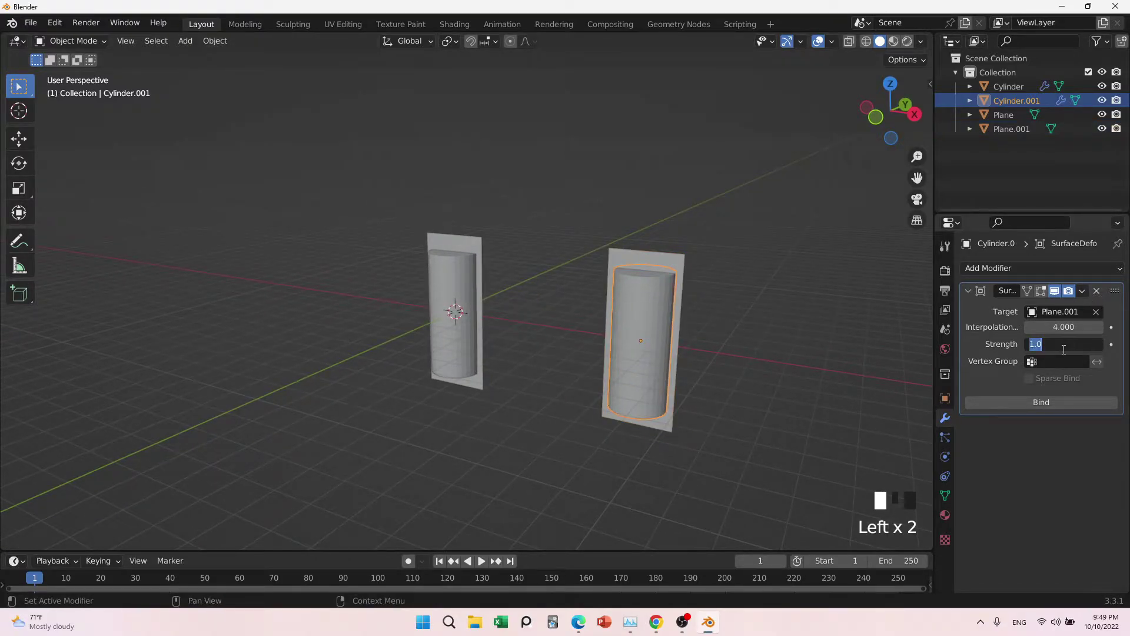
{"action": "left_click", "coordinate": [1099, 313]}
{"action": "left_click", "coordinate": [1096, 312]}
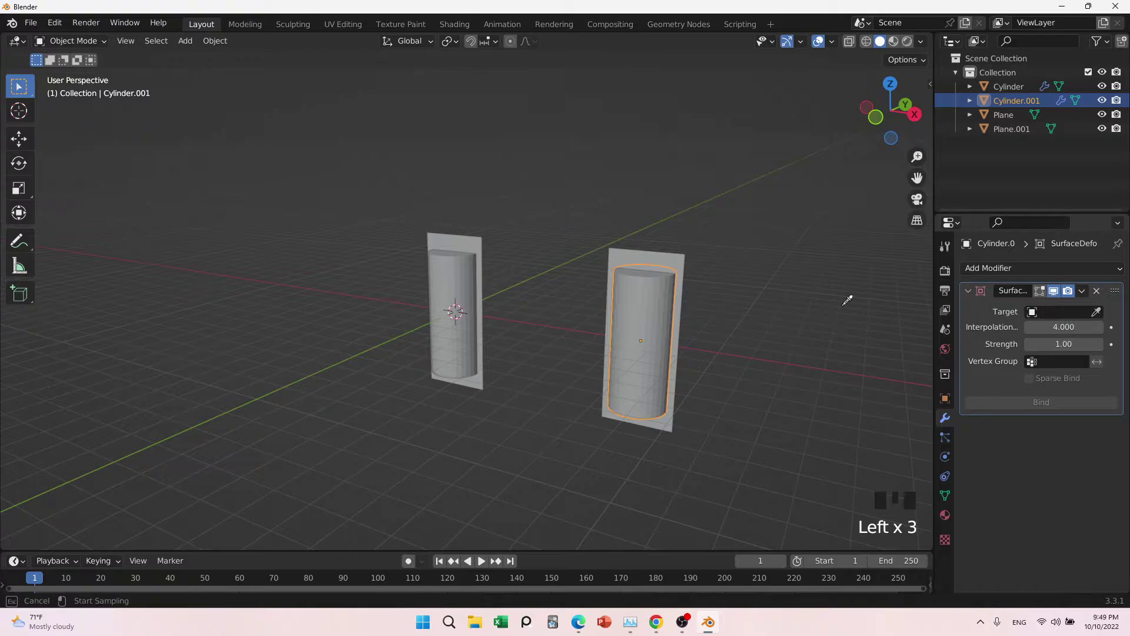
{"action": "left_click", "coordinate": [627, 258]}
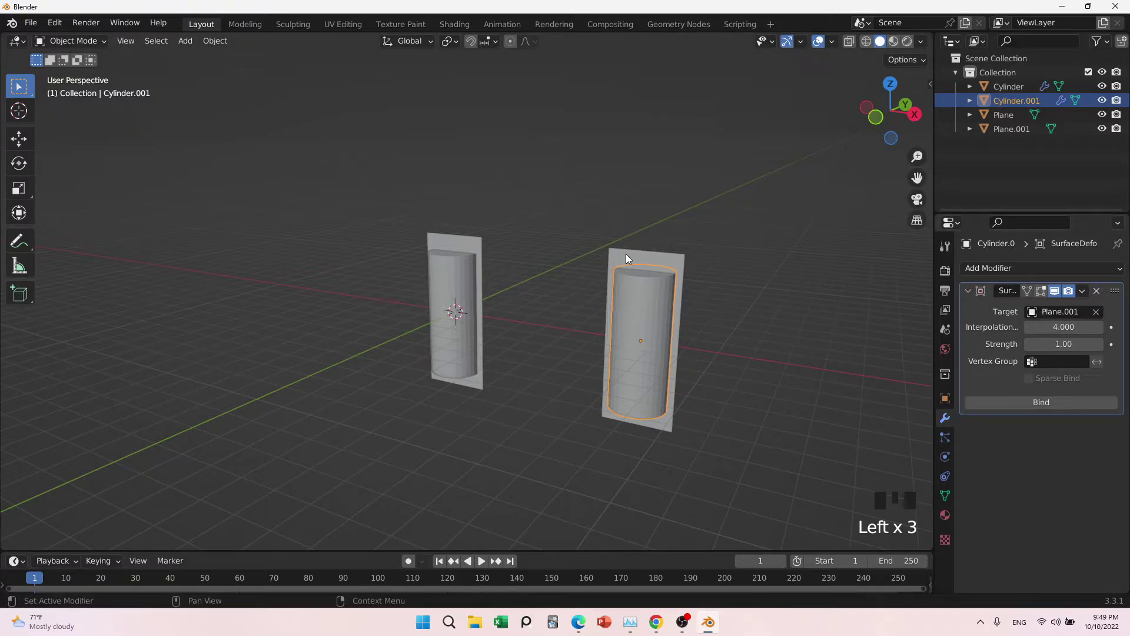
Set the duplicated cylinder's Surface Deform strength to 3 and bind both cylinders to their planes
{"action": "left_click", "coordinate": [1071, 345]}
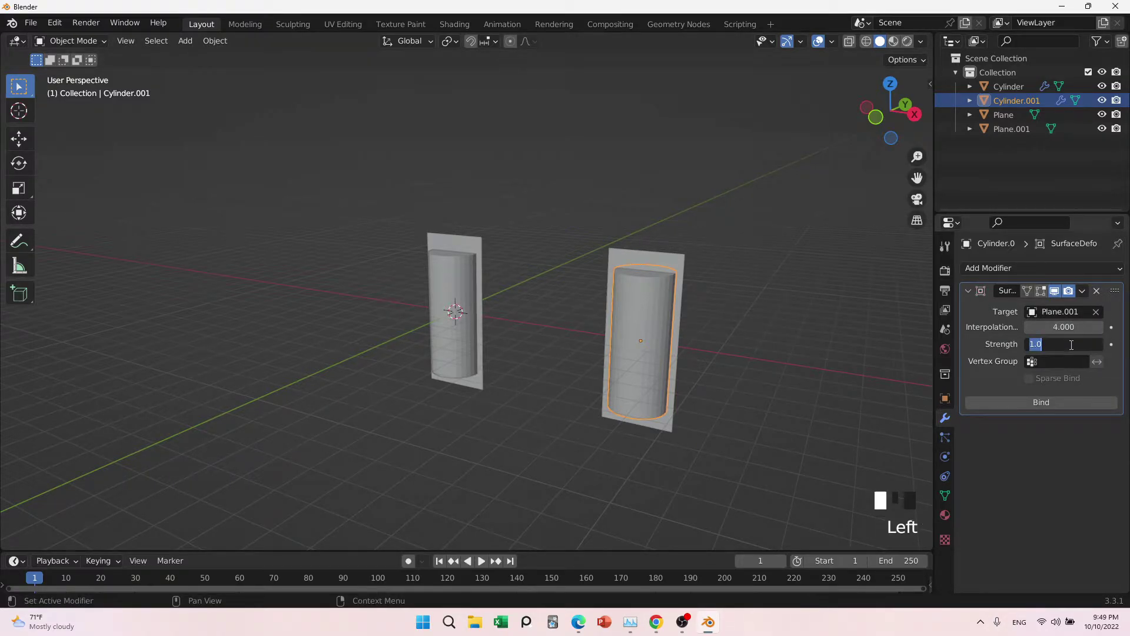
{"action": "type", "text": "3"}
{"action": "key", "text": "Return"}
{"action": "left_click", "coordinate": [1047, 405]}
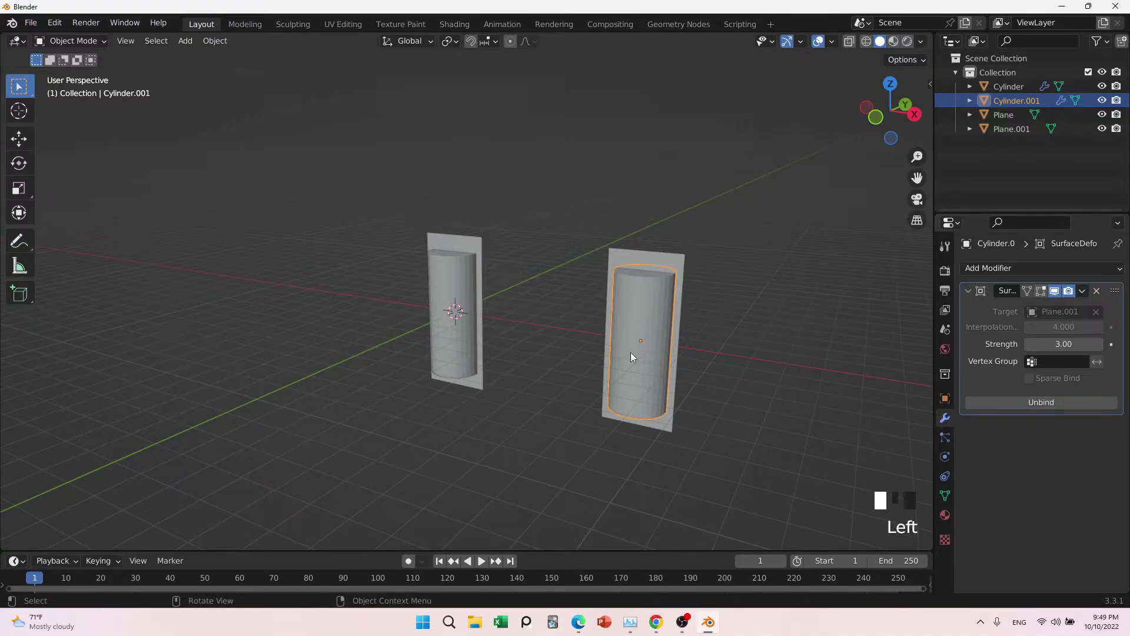
{"action": "left_click", "coordinate": [459, 282]}
{"action": "left_click", "coordinate": [1069, 404]}
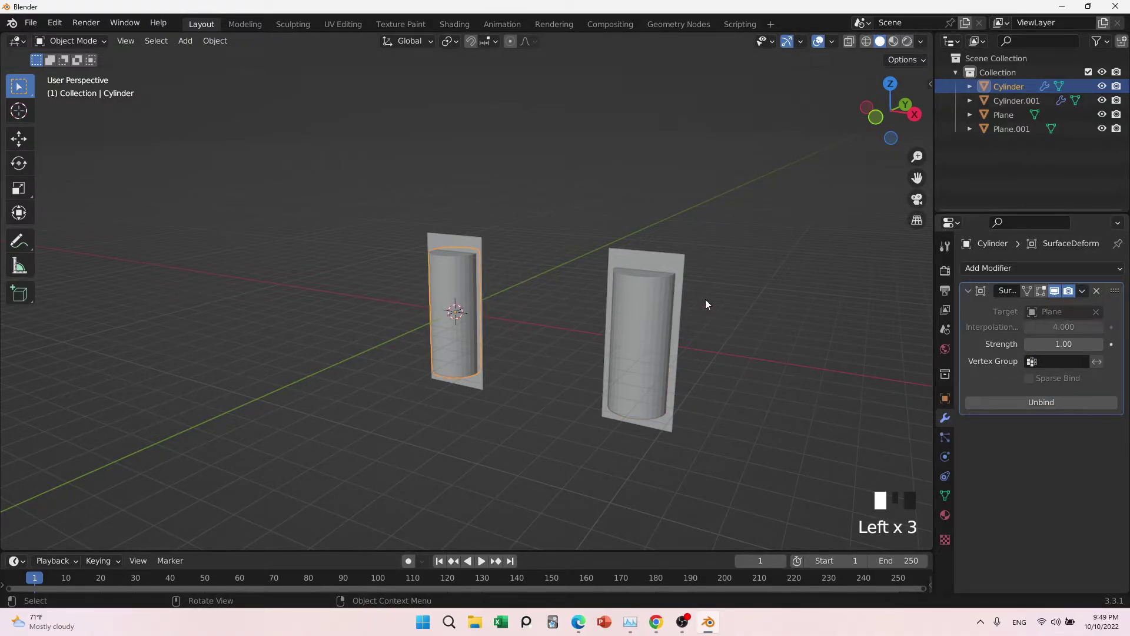
In Edit Mode, move the duplicated plane's upper-right corner vertex outward and slightly upward
{"action": "left_click", "coordinate": [673, 281]}
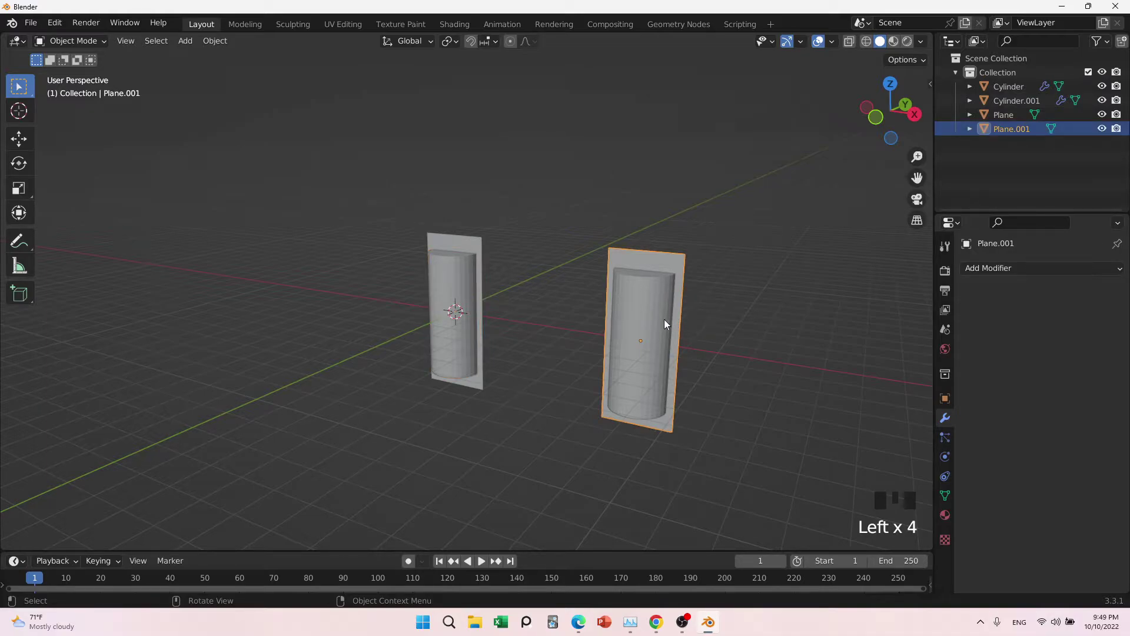
{"action": "key", "text": "Tab"}
{"action": "middle_click_drag", "start_coordinate": [726, 361], "coordinate": [759, 365]}
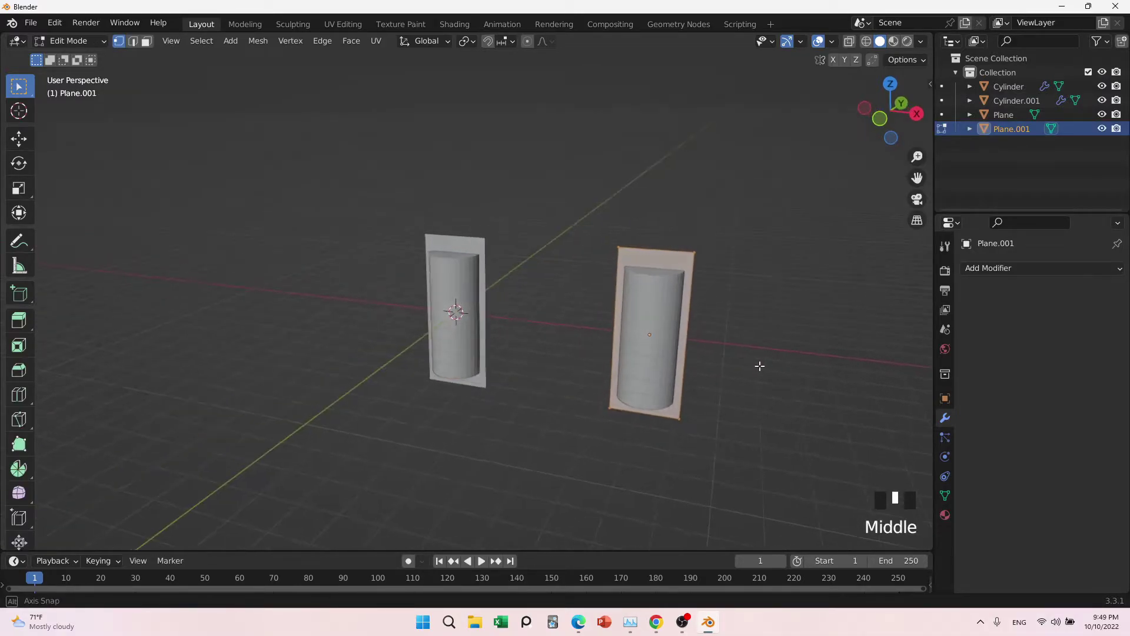
{"action": "scroll", "coordinate": [742, 267], "scroll_direction": "up", "scroll_amount": 2}
{"action": "left_click_drag", "start_coordinate": [731, 229], "coordinate": [771, 255]}
{"action": "scroll", "coordinate": [772, 262], "scroll_direction": "down", "scroll_amount": 3}
{"action": "middle_click_drag", "start_coordinate": [773, 278], "coordinate": [659, 373], "text": "shift"}
{"action": "key", "text": "g"}
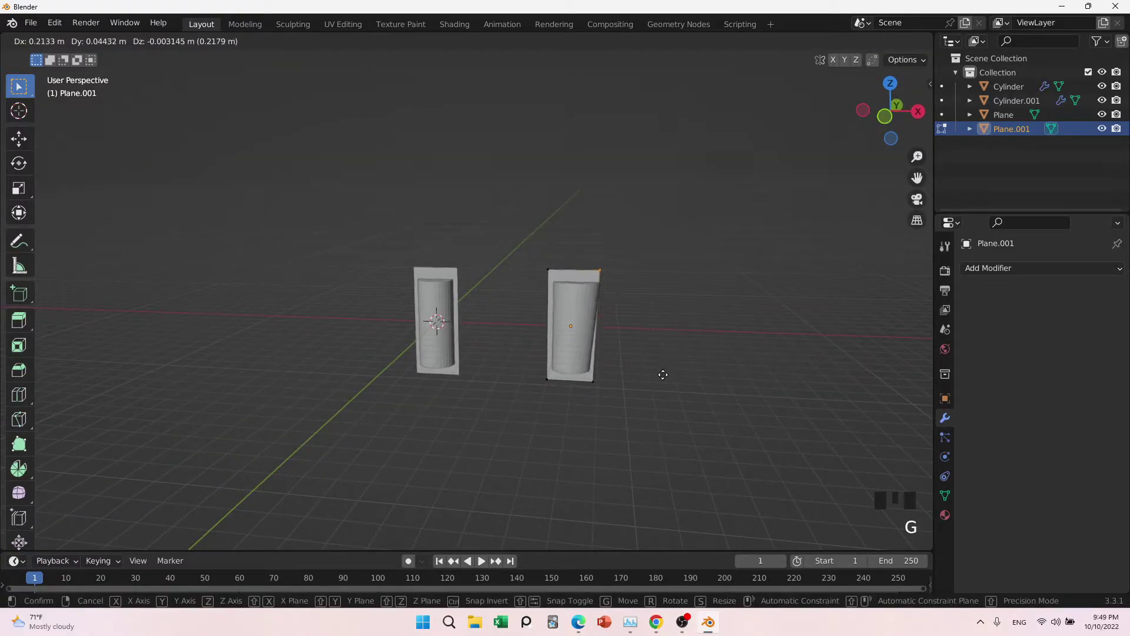
{"action": "left_click", "coordinate": [664, 350]}
{"action": "key", "text": "g"}
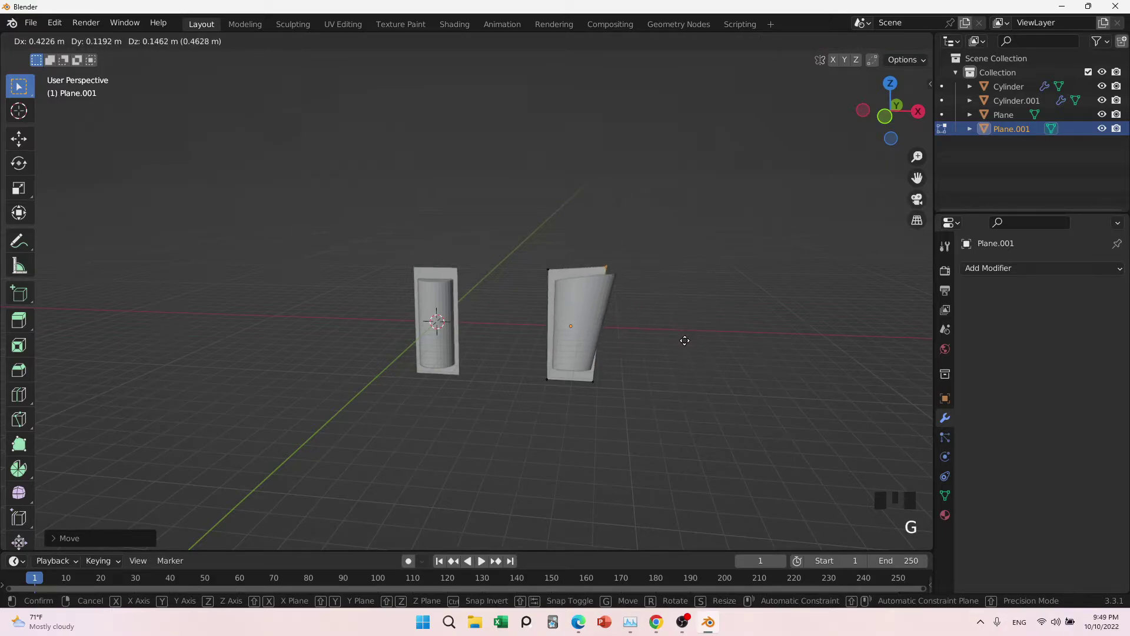
{"action": "left_click", "coordinate": [680, 342]}
Lower the duplicated plane's upper-left corner vertex and return to Object Mode
{"action": "left_click", "coordinate": [535, 282]}
{"action": "key", "text": "g"}
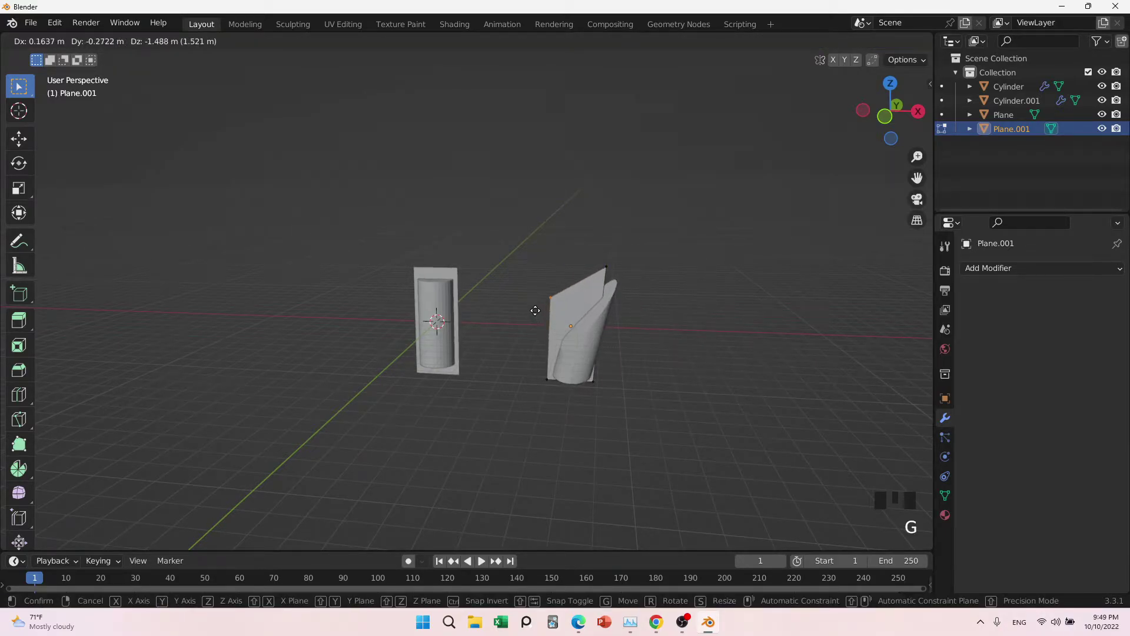
{"action": "left_click", "coordinate": [535, 302]}
{"action": "middle_click_drag", "start_coordinate": [536, 302], "coordinate": [660, 354]}
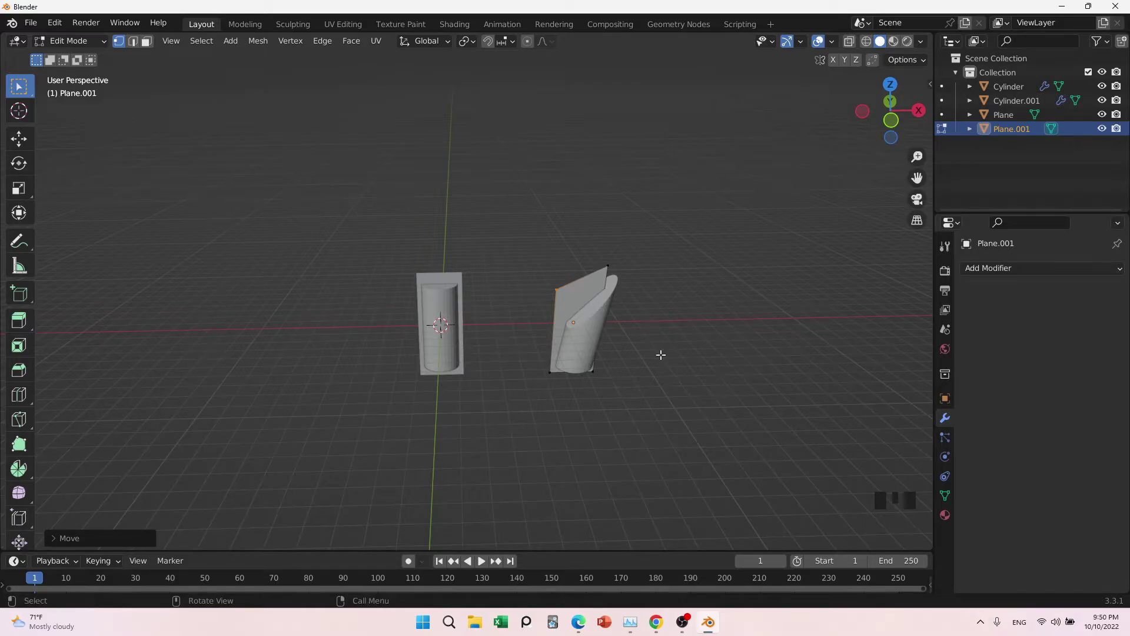
{"action": "key", "text": "Tab"}
Duplicate the original cylinder and its plane and move the copies along the X axis to the negative side
{"action": "middle_click_drag", "start_coordinate": [628, 357], "coordinate": [627, 382]}
{"action": "scroll", "coordinate": [422, 324], "scroll_direction": "up", "scroll_amount": 4}
{"action": "middle_click_drag", "start_coordinate": [422, 324], "coordinate": [624, 327], "text": "shift"}
{"action": "left_click", "coordinate": [579, 285]}
{"action": "left_click", "coordinate": [581, 224], "text": "shift"}
{"action": "key", "text": "shift+d"}
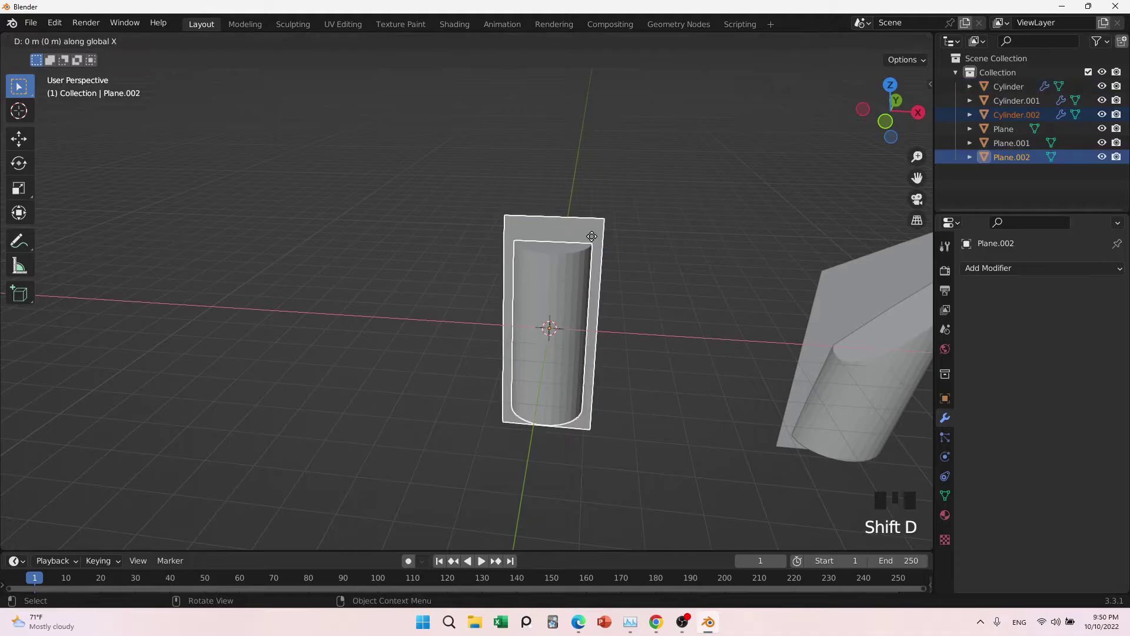
{"action": "left_click", "coordinate": [408, 321]}
{"action": "scroll", "coordinate": [556, 357], "scroll_direction": "down", "scroll_amount": 2}
{"action": "middle_click_drag", "start_coordinate": [556, 358], "coordinate": [576, 384]}
Unbind the new cylinder copy on the negative X side and remove its Surface Deform modifier
{"action": "left_click", "coordinate": [311, 279]}
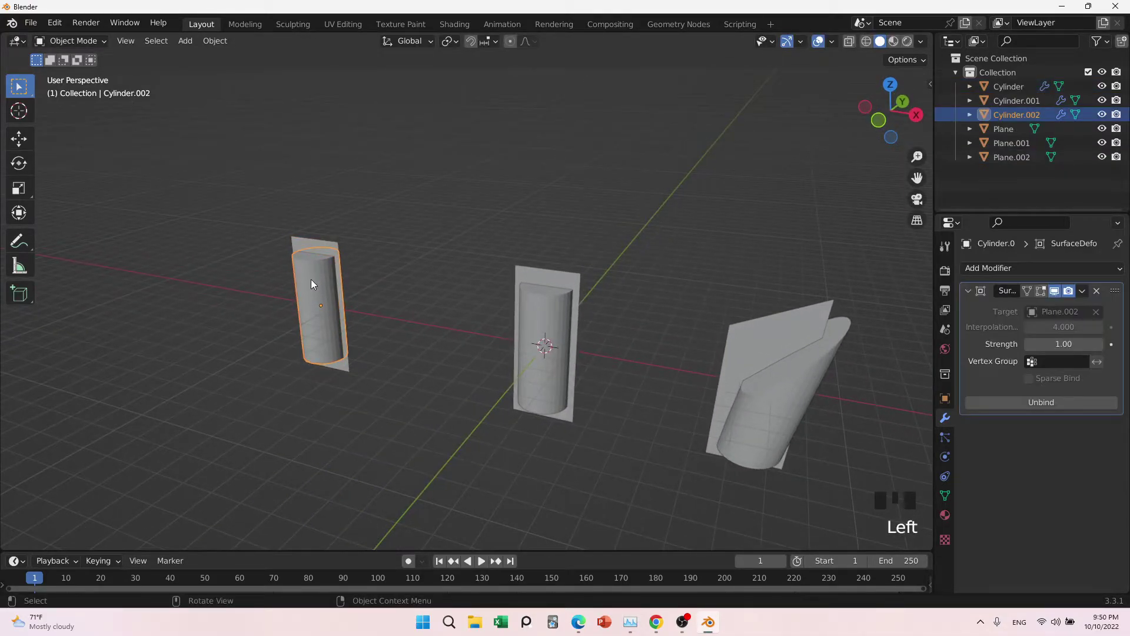
{"action": "left_click", "coordinate": [1035, 403]}
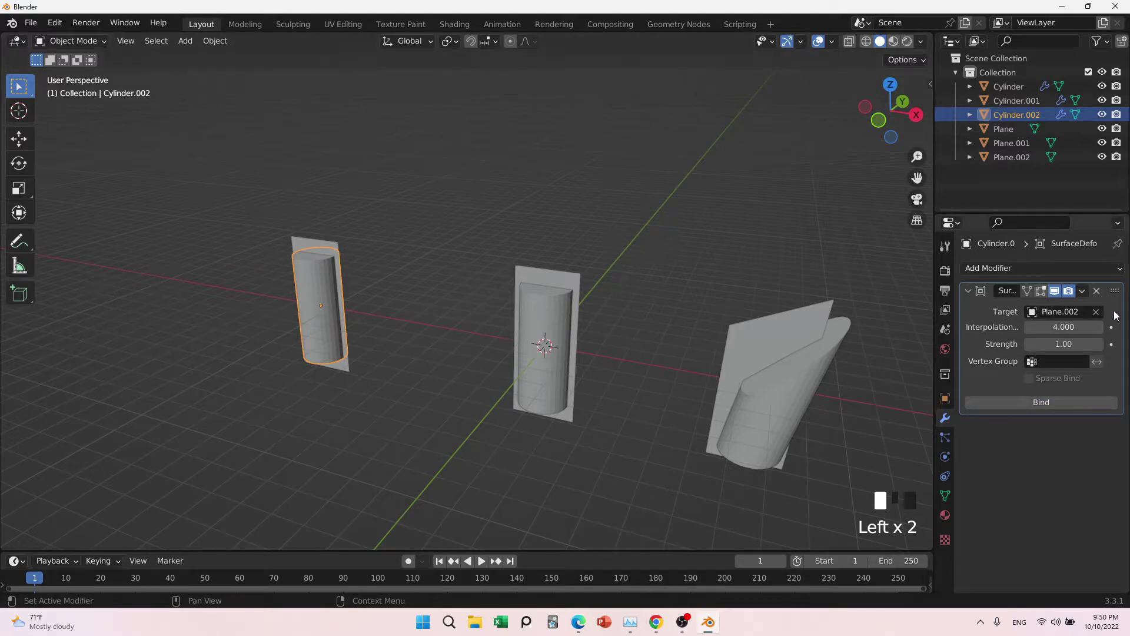
{"action": "left_click", "coordinate": [1097, 291]}
Select the middle plane and its cylinder in turn to examine the original cylinder's Surface Deform settings
{"action": "left_click", "coordinate": [320, 245]}
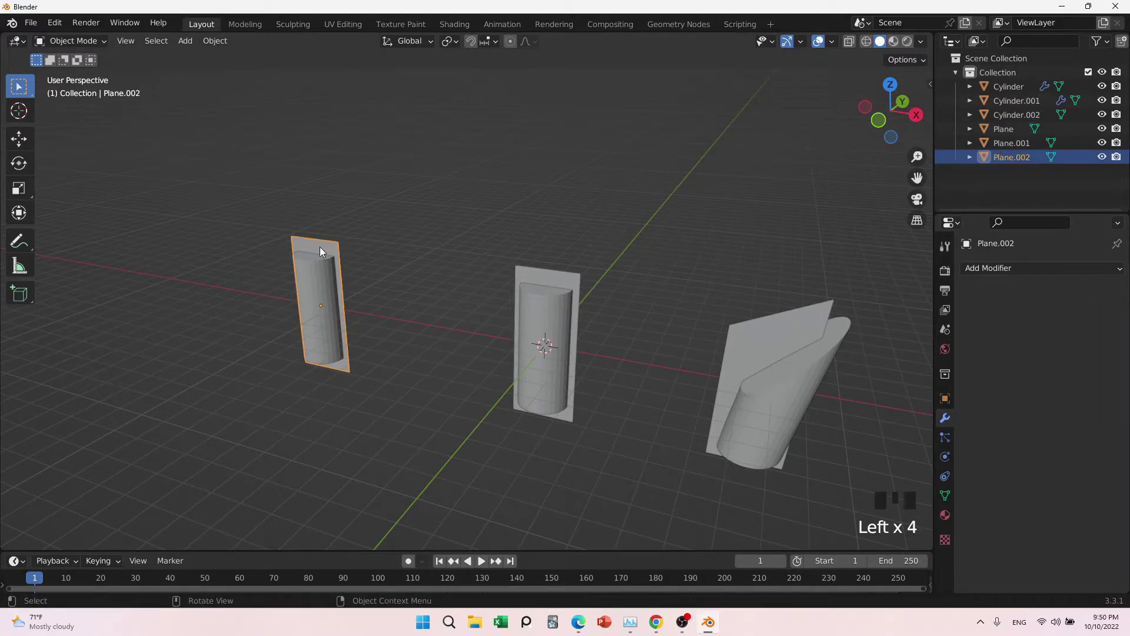
{"action": "left_click", "coordinate": [541, 316]}
{"action": "middle_click_drag", "start_coordinate": [542, 317], "coordinate": [598, 378]}
{"action": "scroll", "coordinate": [600, 342], "scroll_direction": "up", "scroll_amount": 2, "text": "shift"}
{"action": "scroll", "coordinate": [574, 344], "scroll_direction": "up", "scroll_amount": 2}
{"action": "scroll", "coordinate": [573, 338], "scroll_direction": "up", "scroll_amount": 1}
{"action": "left_click", "coordinate": [599, 281]}
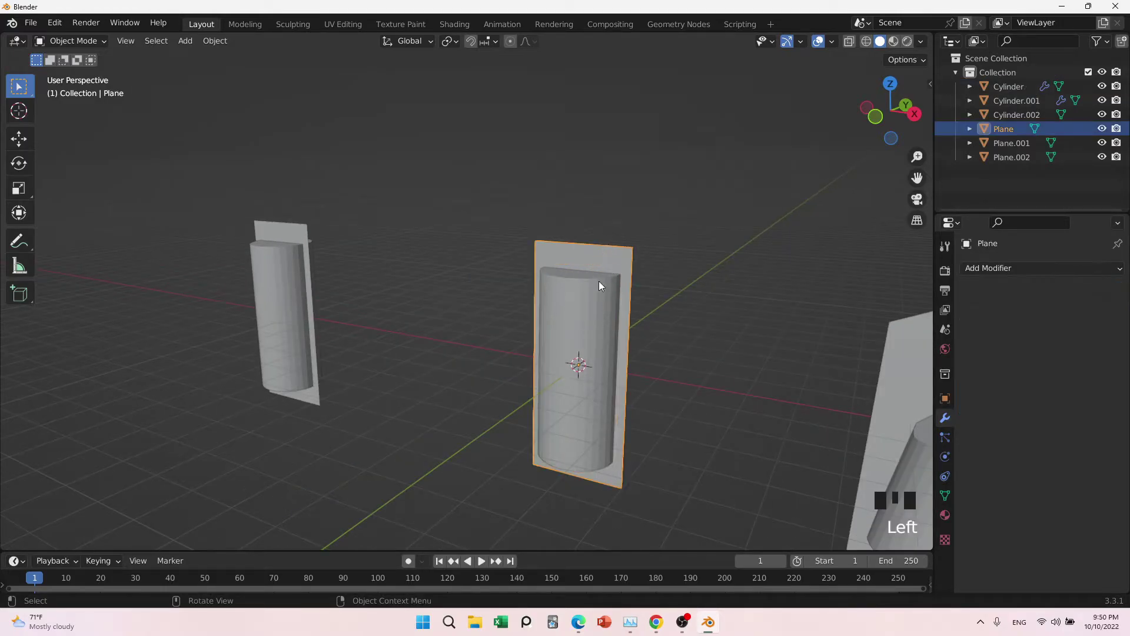
{"action": "left_click", "coordinate": [592, 319]}
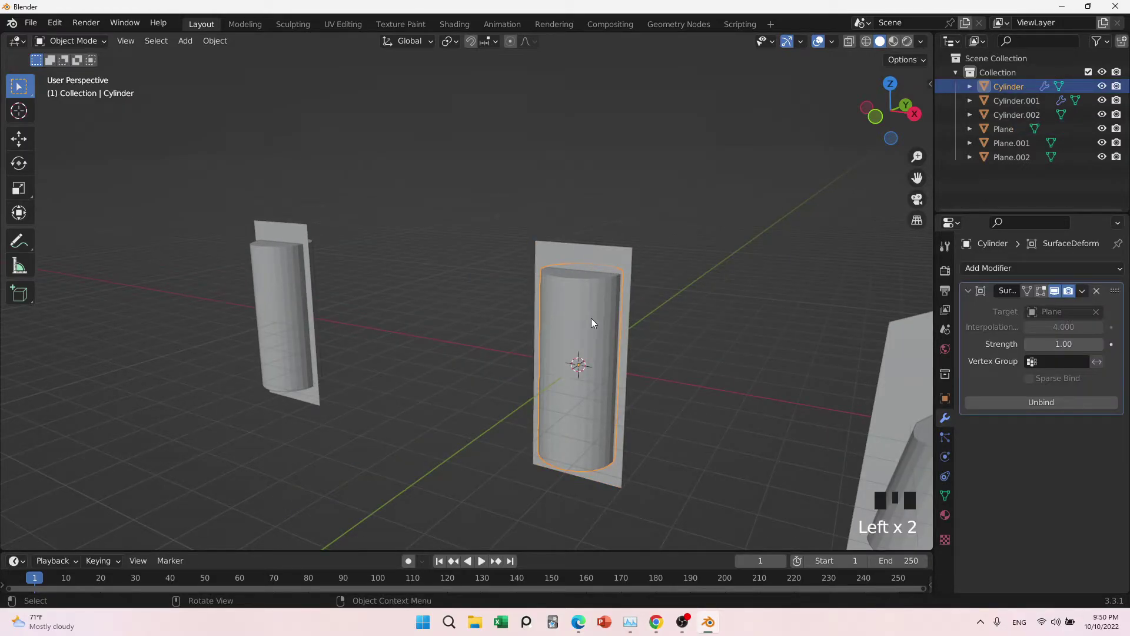
In Edit Mode, move the middle plane's upper-right corner vertex upward and outward, and return to Object Mode
{"action": "left_click", "coordinate": [620, 261]}
{"action": "middle_click_drag", "start_coordinate": [621, 261], "coordinate": [640, 371]}
{"action": "key", "text": "Tab"}
{"action": "scroll", "coordinate": [684, 275], "scroll_direction": "down", "scroll_amount": 2}
{"action": "left_click", "coordinate": [559, 293]}
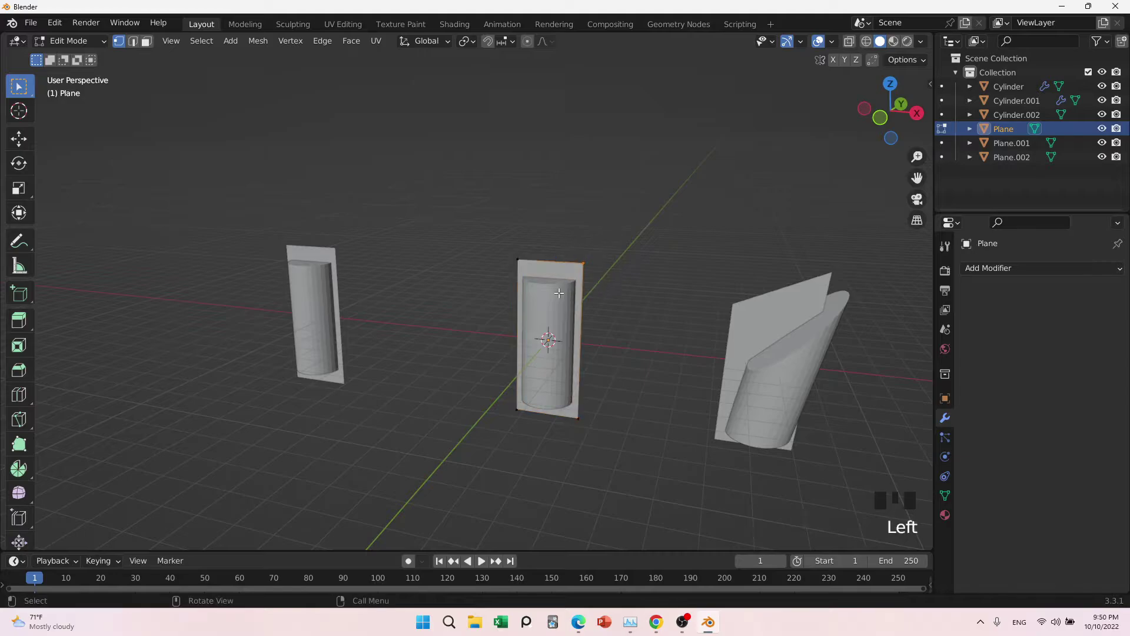
{"action": "key", "text": "g"}
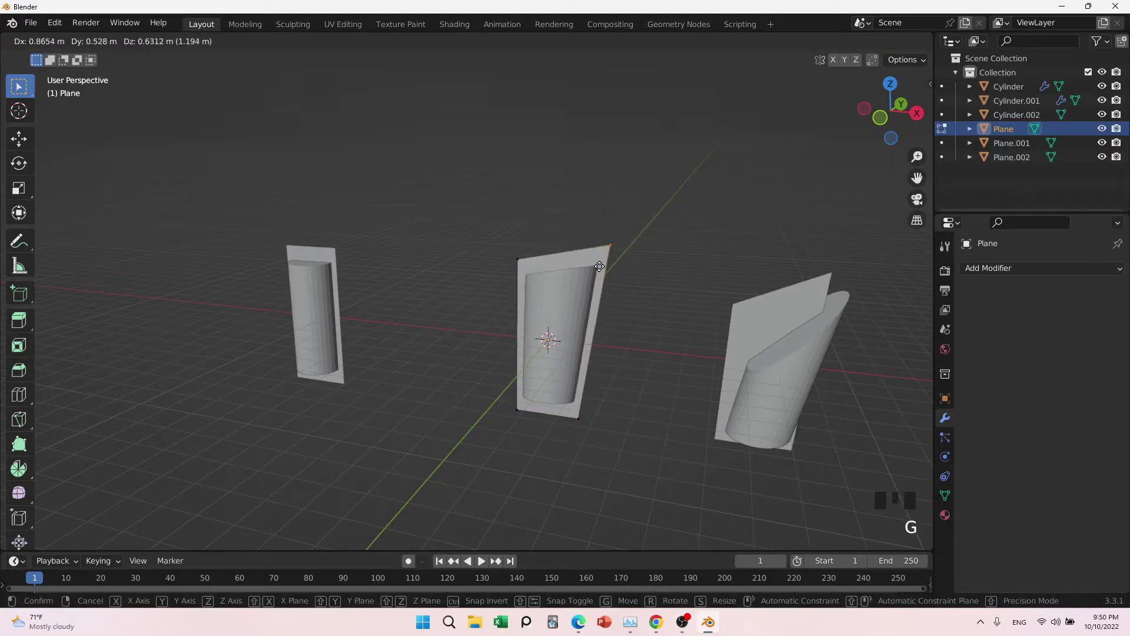
{"action": "left_click", "coordinate": [619, 214]}
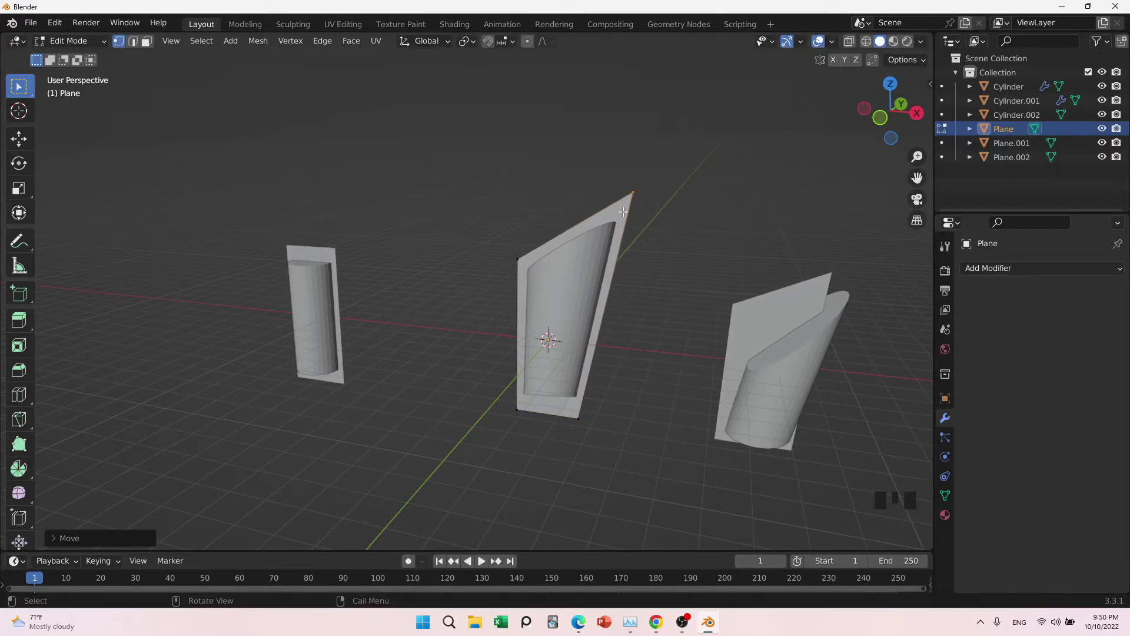
{"action": "scroll", "coordinate": [587, 307], "scroll_direction": "down", "scroll_amount": 3}
{"action": "middle_click_drag", "start_coordinate": [587, 307], "coordinate": [537, 416]}
{"action": "key", "text": "Tab"}
Add a Surface Deform modifier to the cylinder on the negative X side
{"action": "scroll", "coordinate": [472, 371], "scroll_direction": "up", "scroll_amount": 4}
{"action": "middle_click_drag", "start_coordinate": [473, 371], "coordinate": [507, 300], "text": "shift"}
{"action": "left_click", "coordinate": [519, 259]}
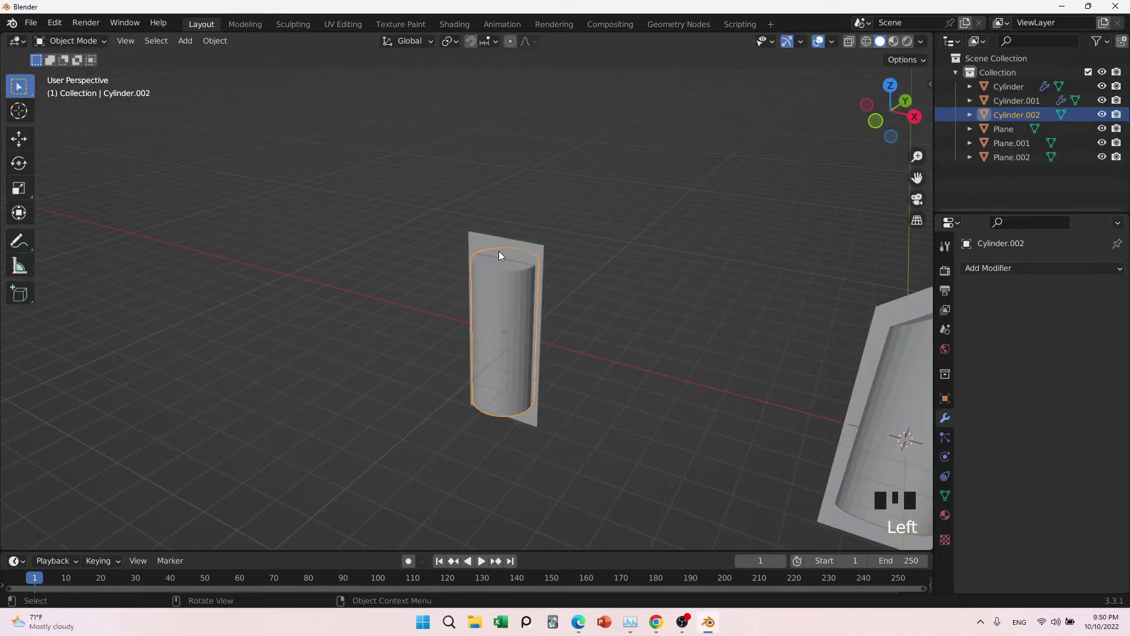
{"action": "left_click", "coordinate": [499, 254]}
{"action": "left_click", "coordinate": [1000, 268]}
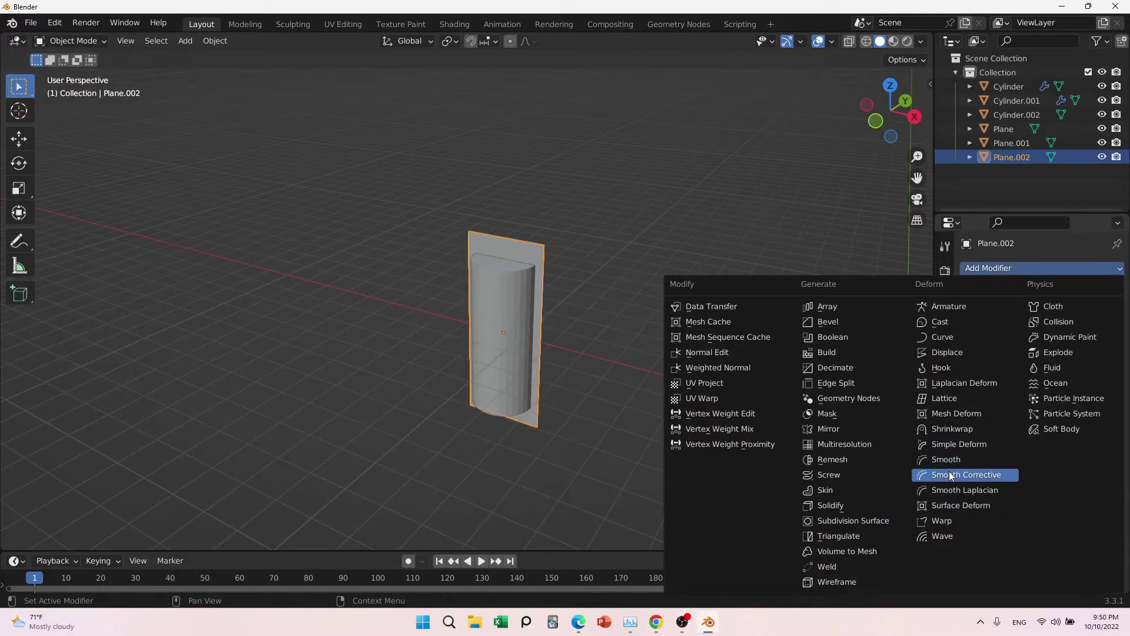
{"action": "left_click", "coordinate": [493, 290]}
{"action": "left_click_drag", "start_coordinate": [1016, 265], "coordinate": [961, 504]}
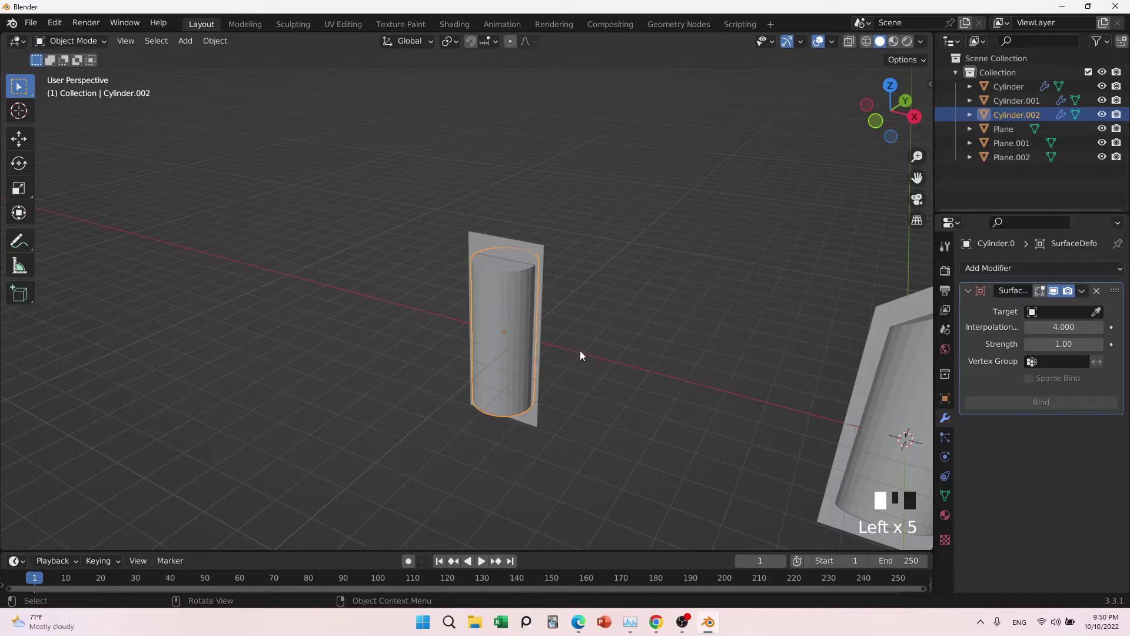
Subdivide the plane on the negative X side with 3 cuts and return to Object Mode
{"action": "left_click", "coordinate": [524, 242]}
{"action": "key", "text": "Tab"}
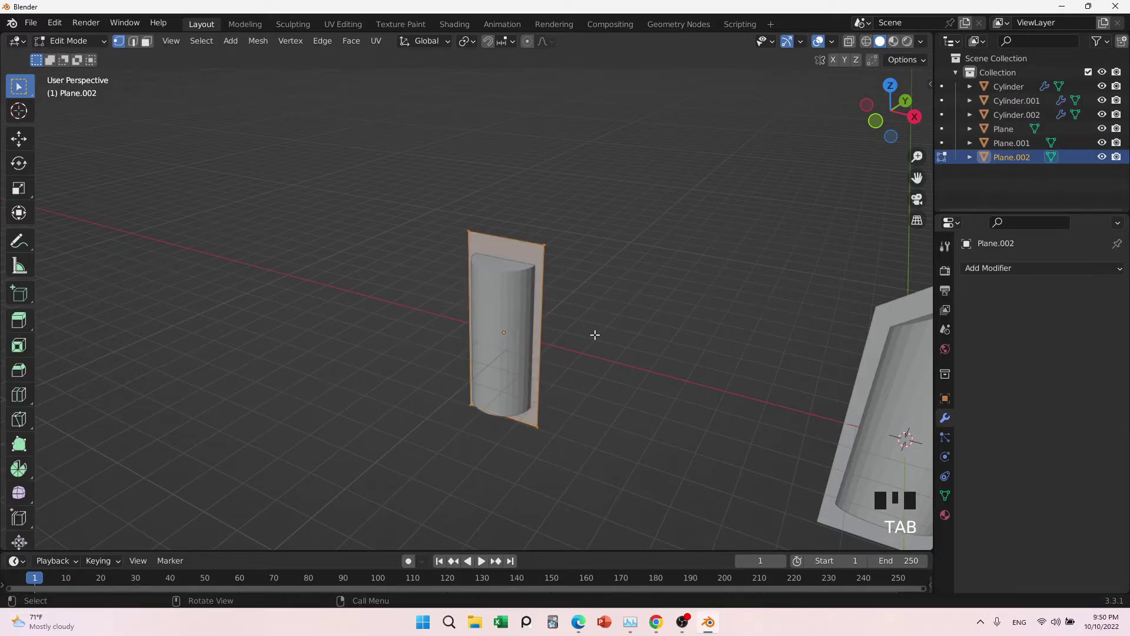
{"action": "middle_click_drag", "start_coordinate": [592, 333], "coordinate": [611, 337]}
{"action": "right_click", "coordinate": [514, 248]}
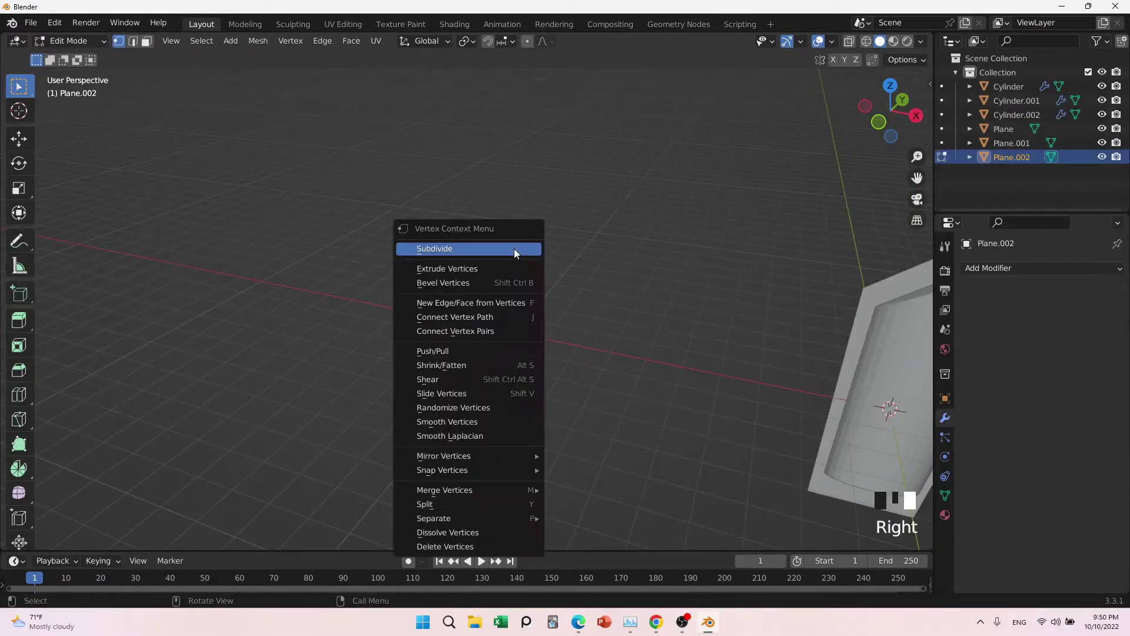
{"action": "left_click", "coordinate": [497, 250]}
{"action": "right_click", "coordinate": [498, 249]}
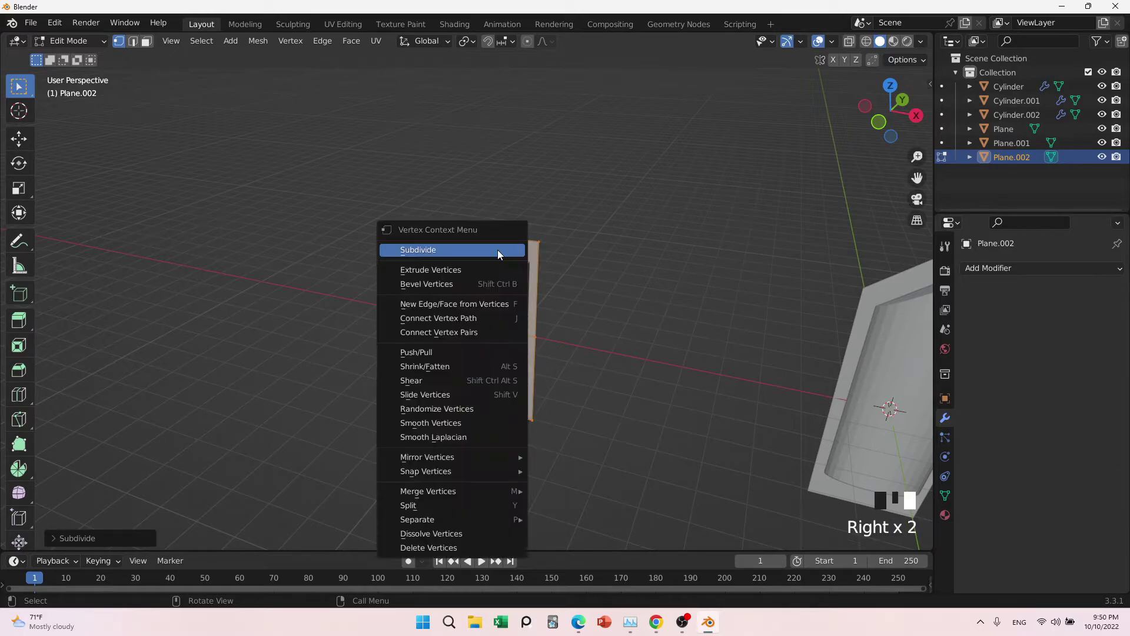
{"action": "left_click", "coordinate": [65, 539]}
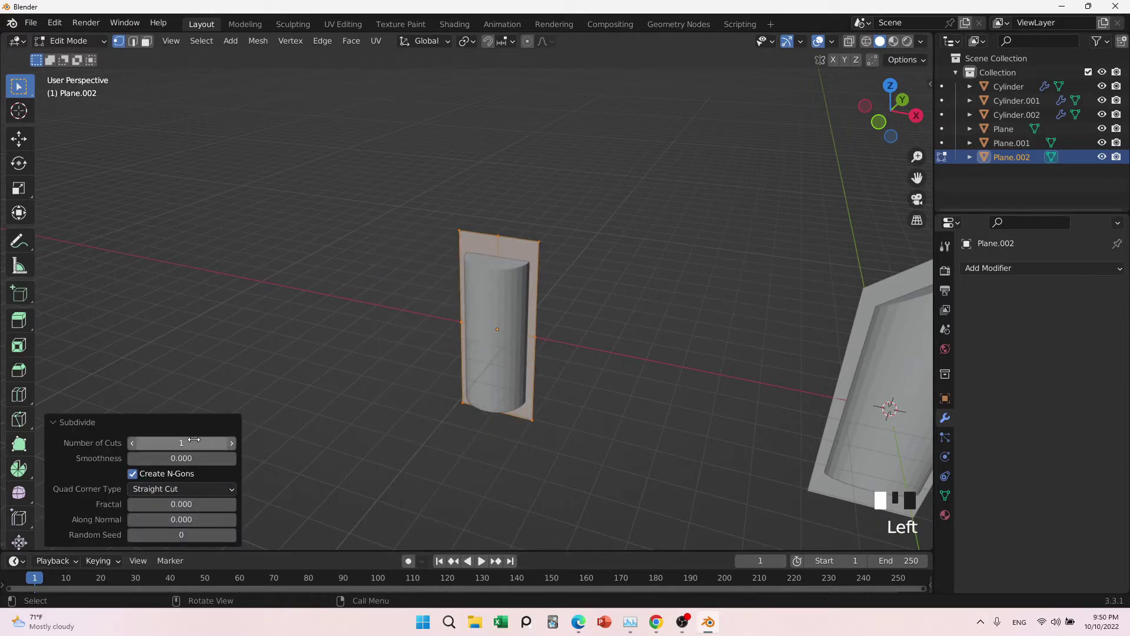
{"action": "left_click_drag", "start_coordinate": [183, 443], "coordinate": [105, 469]}
{"action": "left_click", "coordinate": [290, 352]}
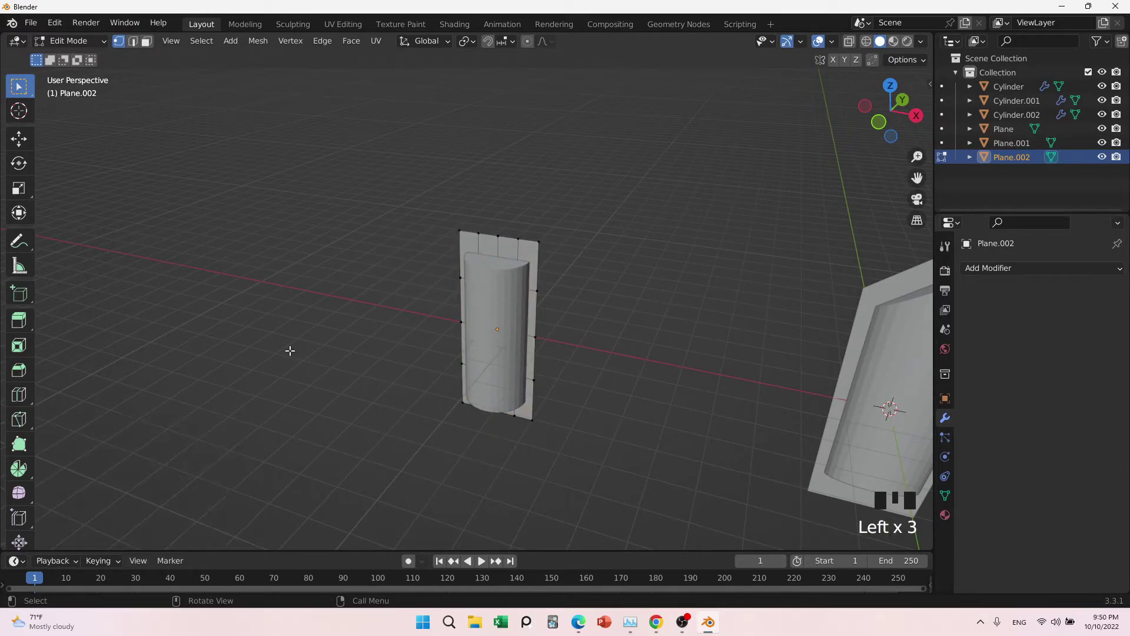
{"action": "middle_click_drag", "start_coordinate": [362, 361], "coordinate": [403, 336]}
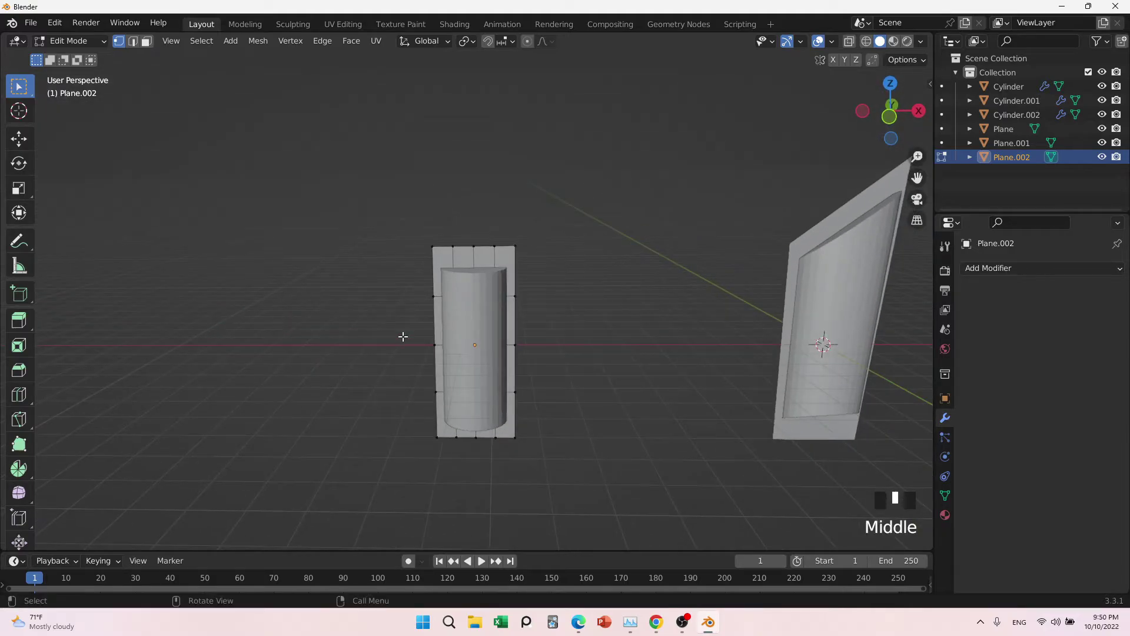
{"action": "key", "text": "Tab"}
Set the Surface Deform strength of the cylinder on the negative X side to 3
{"action": "left_click", "coordinate": [479, 308]}
{"action": "left_click", "coordinate": [1078, 345]}
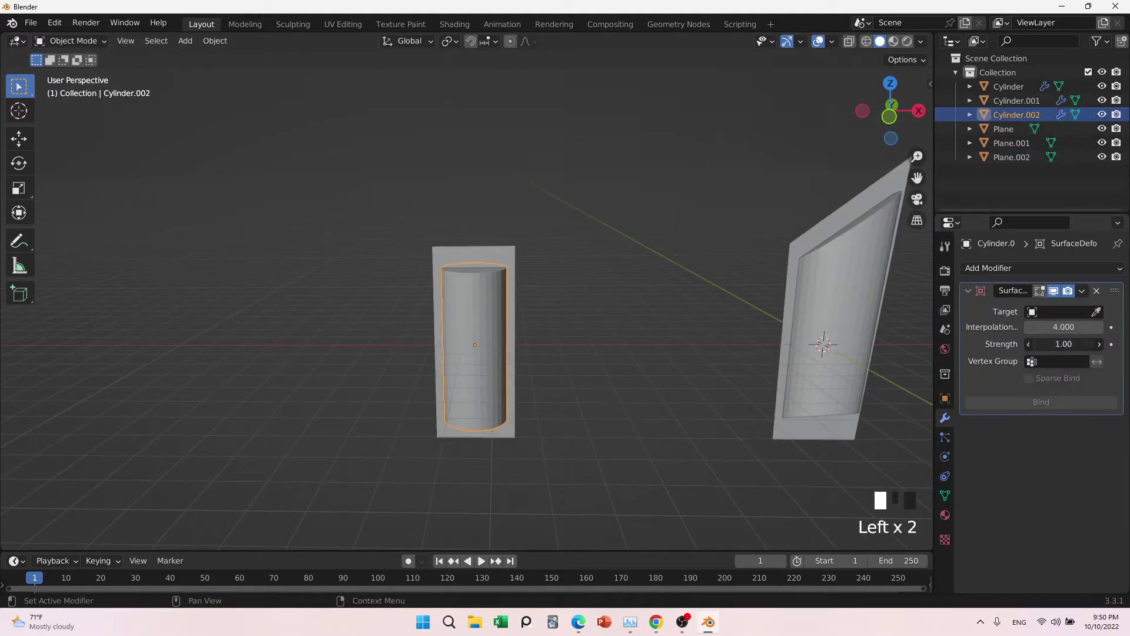
{"action": "key", "text": "Return"}
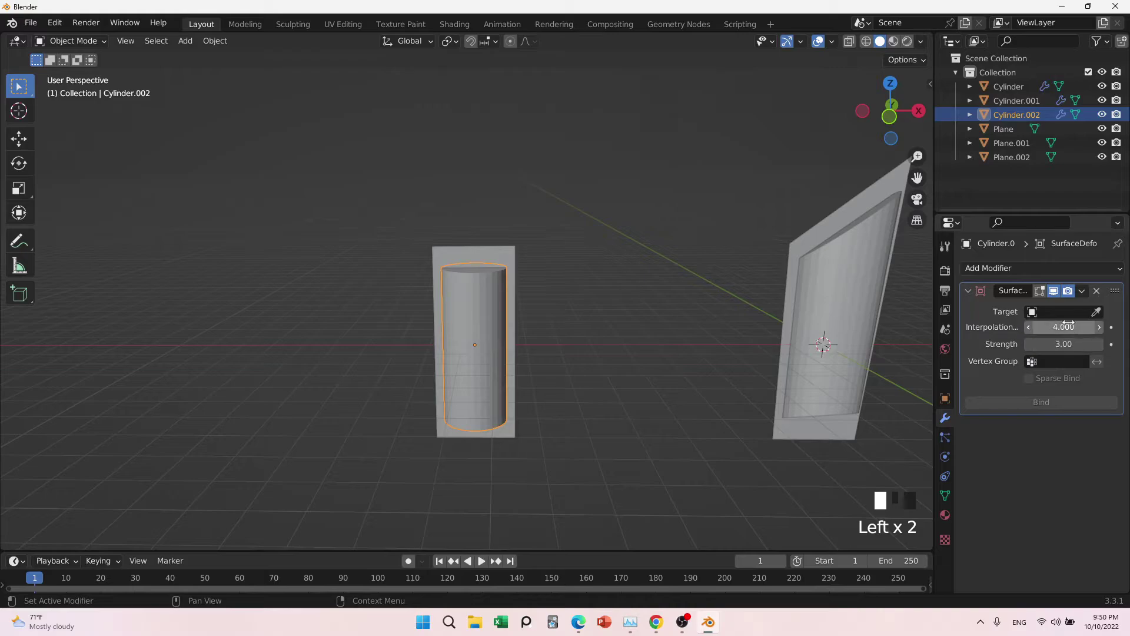
Target the cylinder's Surface Deform modifier at the subdivided plane, Plane.002, and bind it
{"action": "left_click", "coordinate": [1096, 312]}
{"action": "left_click", "coordinate": [474, 254]}
{"action": "scroll", "coordinate": [510, 300], "scroll_direction": "down", "scroll_amount": 1}
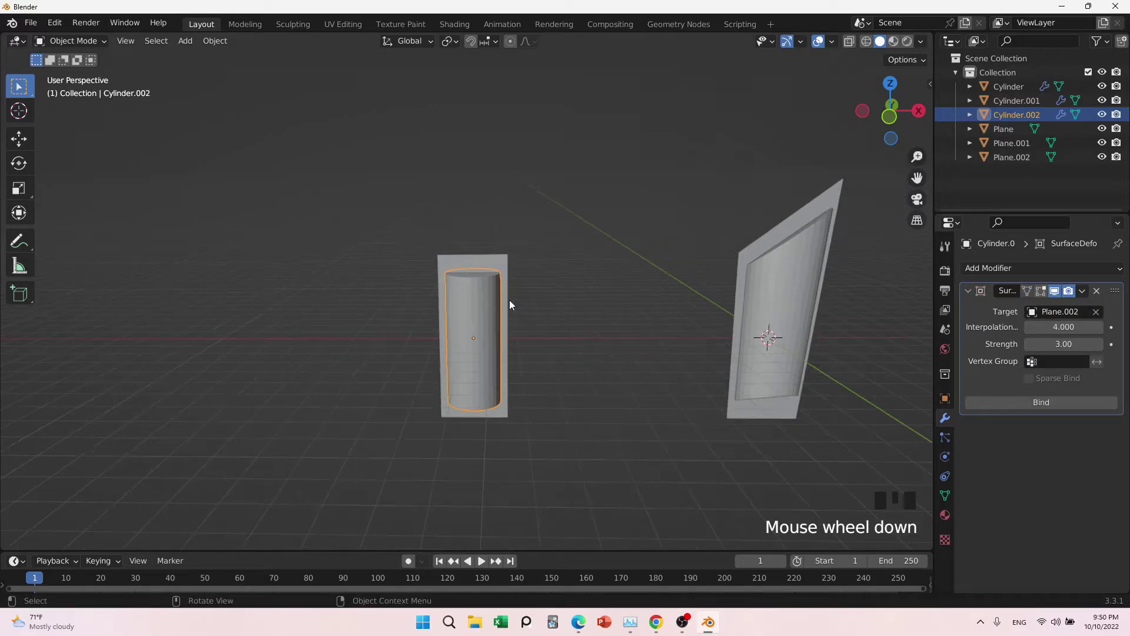
{"action": "middle_click_drag", "start_coordinate": [550, 331], "coordinate": [483, 355]}
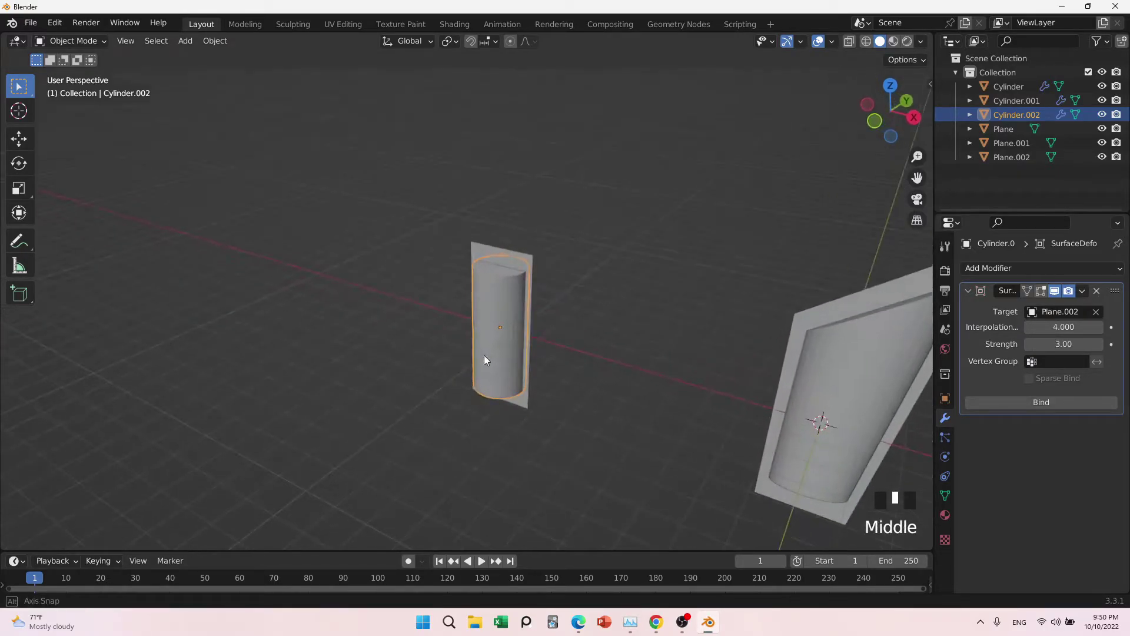
{"action": "left_click", "coordinate": [1055, 401]}
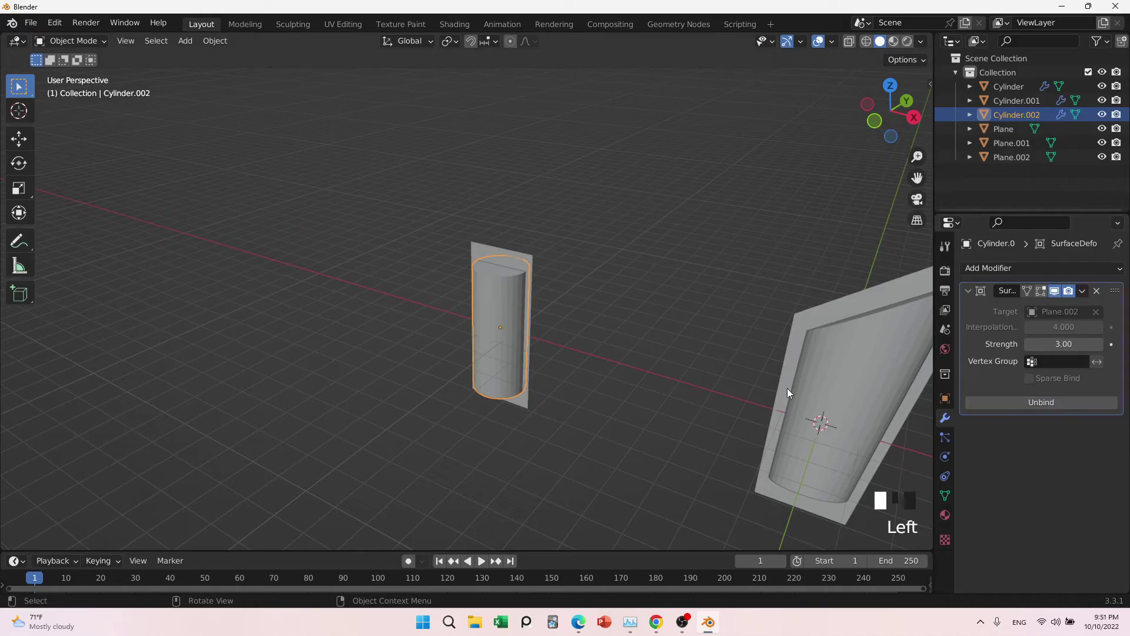
In Edit Mode, move the subdivided plane's upper-right vertices about 0.10 m toward negative X and 0.07 m down
{"action": "left_click", "coordinate": [516, 249]}
{"action": "middle_click_drag", "start_coordinate": [512, 280], "coordinate": [584, 314]}
{"action": "scroll", "coordinate": [468, 309], "scroll_direction": "up", "scroll_amount": 3}
{"action": "middle_click_drag", "start_coordinate": [467, 309], "coordinate": [604, 203], "text": "shift"}
{"action": "key", "text": "Tab"}
{"action": "left_click_drag", "start_coordinate": [604, 203], "coordinate": [481, 261]}
{"action": "key", "text": "g"}
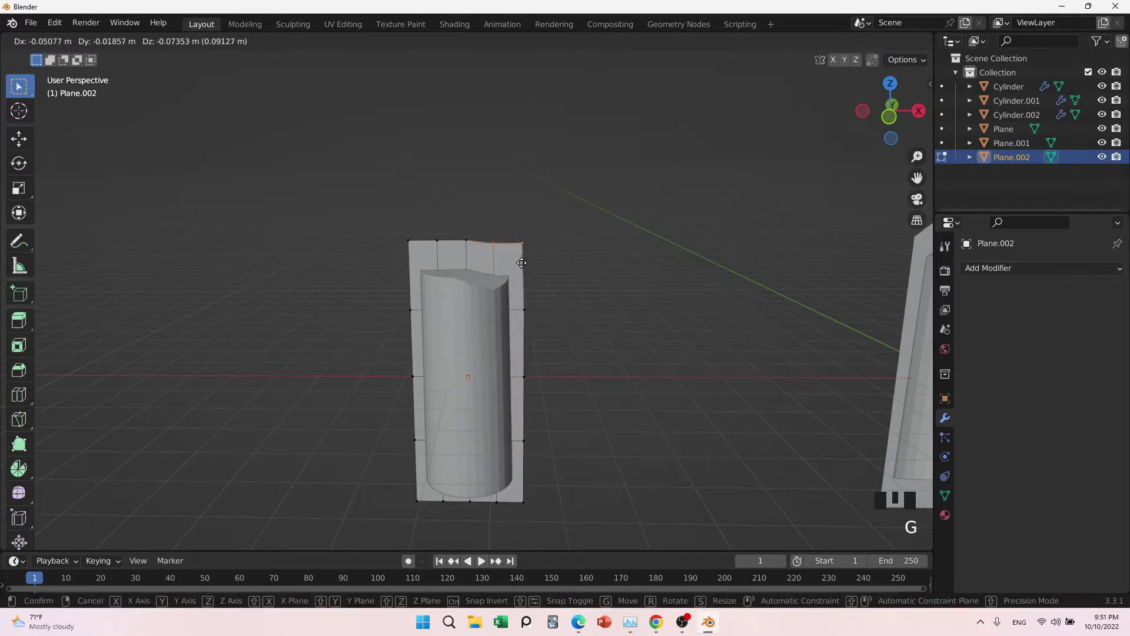
{"action": "left_click", "coordinate": [530, 285]}
{"action": "middle_click_drag", "start_coordinate": [558, 325], "coordinate": [566, 321]}
Turn on X-ray and move the six vertices at the subdivided plane's upper-right corner upward and outward
{"action": "key", "text": "alt+z"}
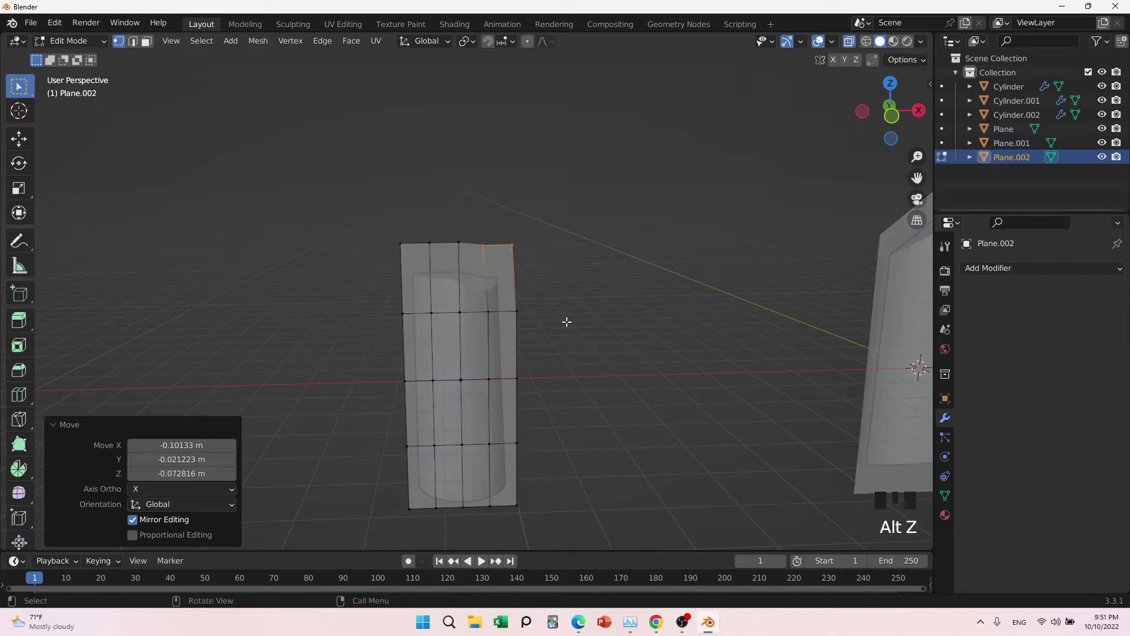
{"action": "left_click_drag", "start_coordinate": [572, 291], "coordinate": [452, 338]}
{"action": "left_click_drag", "start_coordinate": [586, 207], "coordinate": [455, 338]}
{"action": "key", "text": "g"}
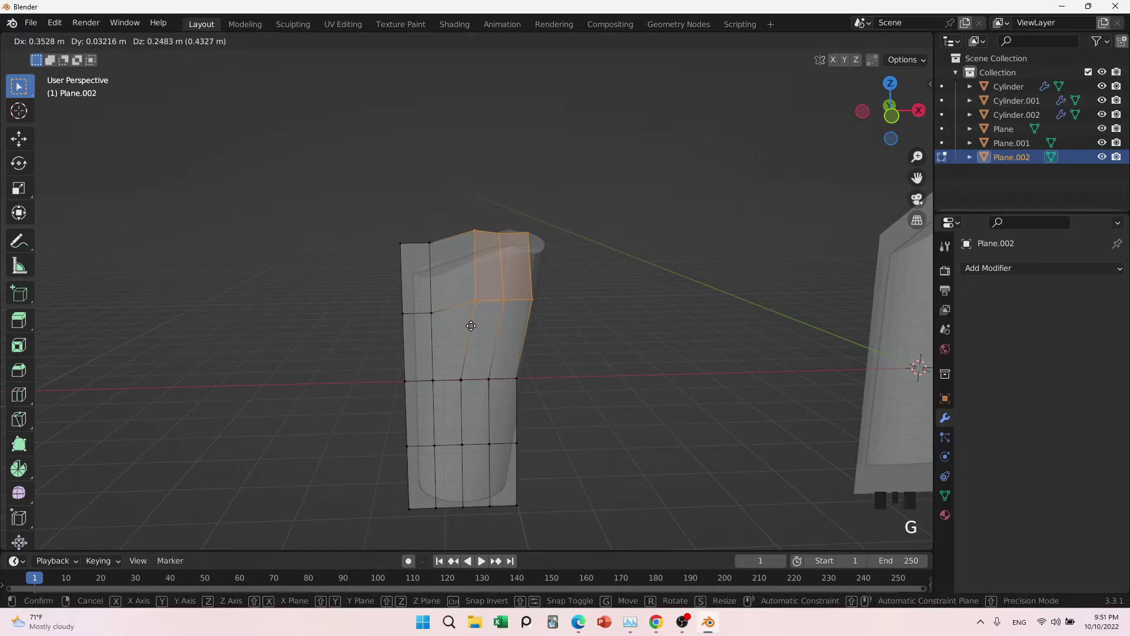
{"action": "left_click", "coordinate": [488, 311]}
Try moving the three left vertices of the plane's middle row about 1.95 m toward negative X, and undo it
{"action": "left_click_drag", "start_coordinate": [375, 361], "coordinate": [465, 410]}
{"action": "key", "text": "g"}
{"action": "left_click", "coordinate": [394, 404]}
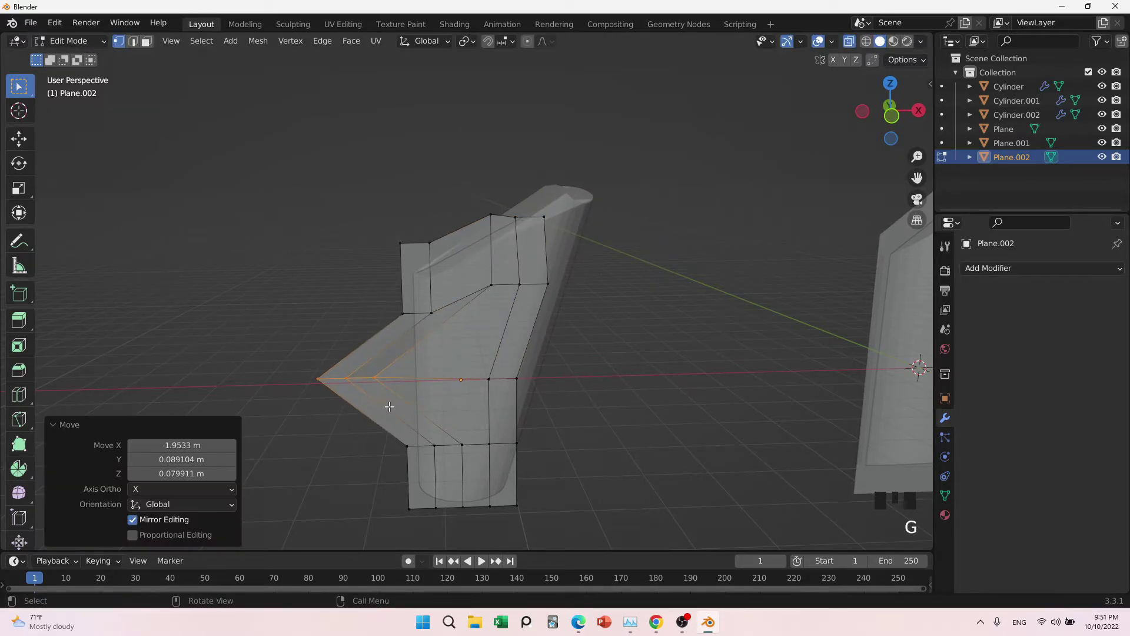
{"action": "mouse_move", "coordinate": [438, 411]}
{"action": "middle_mouse_down"}
{"action": "mouse_move", "coordinate": [524, 424]}
{"action": "mouse_move", "coordinate": [509, 428]}
{"action": "mouse_move", "coordinate": [615, 422]}
{"action": "mouse_move", "coordinate": [550, 412]}
{"action": "mouse_move", "coordinate": [807, 361]}
{"action": "mouse_move", "coordinate": [408, 403]}
{"action": "mouse_move", "coordinate": [435, 414]}
{"action": "middle_mouse_up"}
{"action": "key", "text": "alt+z"}
{"action": "key", "text": "alt+z"}
{"action": "key", "text": "ctrl+z"}
Move the two leftmost middle-row vertices about 0.53 m in X, -1.2 m in Y and -0.37 m in Z, and return to Object Mode
{"action": "left_click_drag", "start_coordinate": [373, 370], "coordinate": [449, 421]}
{"action": "mouse_move", "coordinate": [449, 422]}
{"action": "middle_mouse_down"}
{"action": "mouse_move", "coordinate": [496, 449]}
{"action": "mouse_move", "coordinate": [571, 457]}
{"action": "mouse_move", "coordinate": [608, 476]}
{"action": "mouse_move", "coordinate": [550, 467]}
{"action": "middle_mouse_up"}
{"action": "key", "text": "g"}
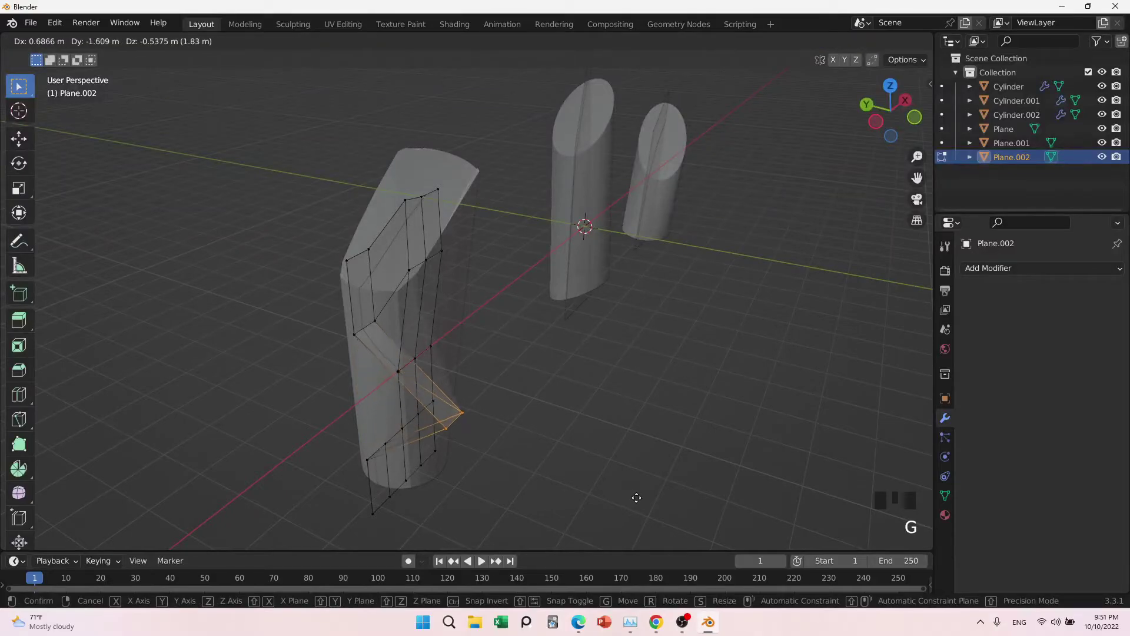
{"action": "left_click", "coordinate": [614, 489]}
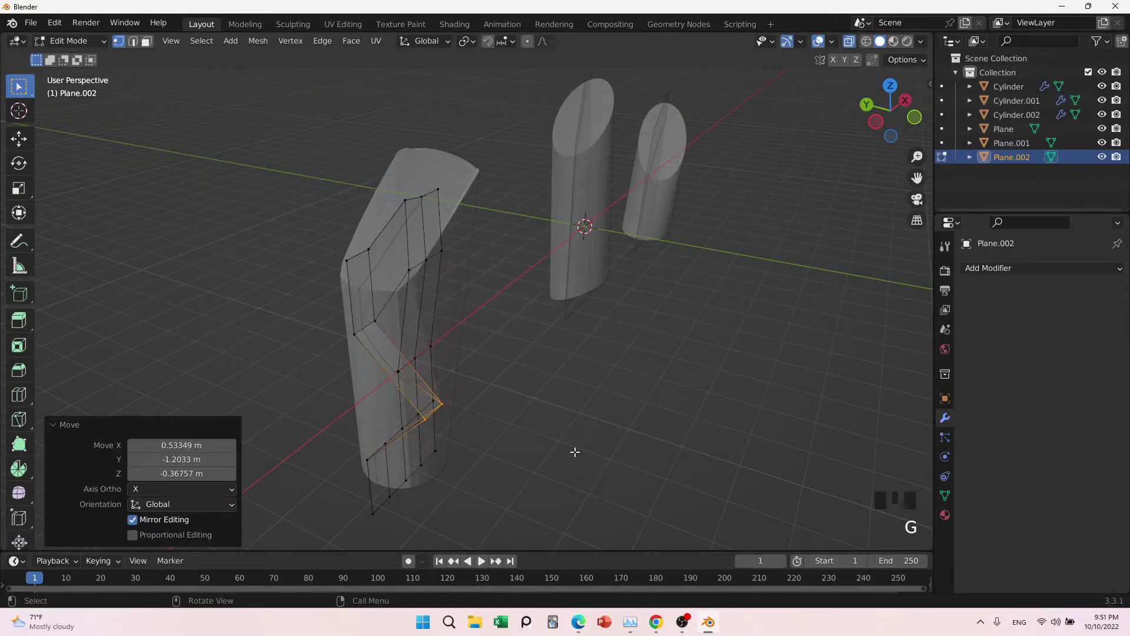
{"action": "key", "text": "alt+z"}
{"action": "middle_click_drag", "start_coordinate": [575, 451], "coordinate": [550, 427]}
{"action": "key", "text": "Tab"}
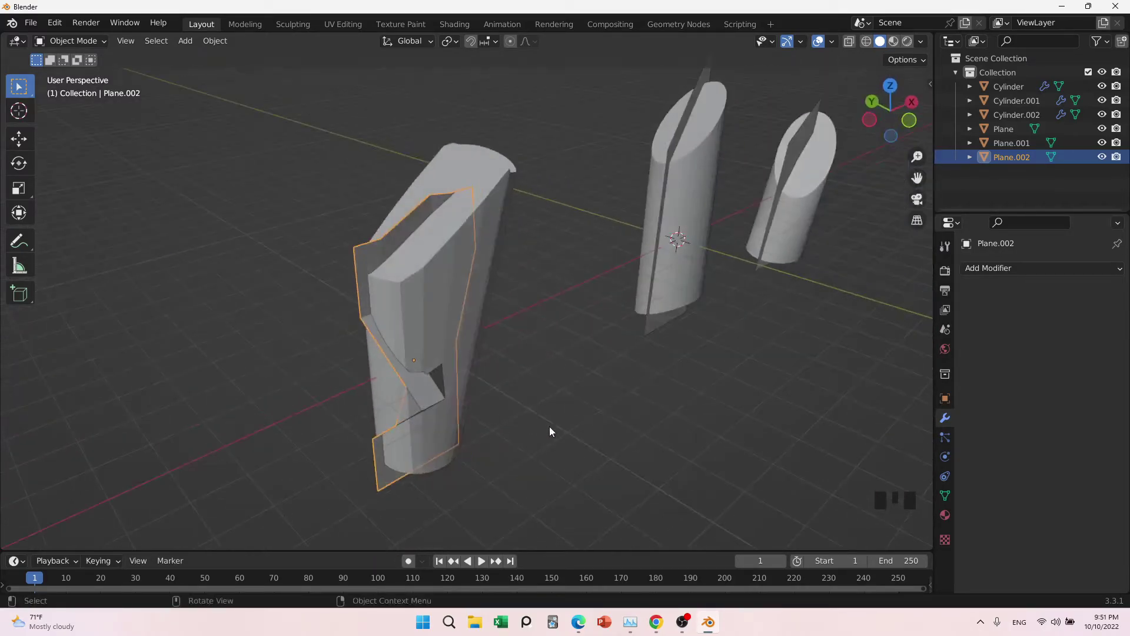
Draw a temporary annotation over the subdivided plane's folded middle section and erase it
{"action": "scroll", "coordinate": [472, 418], "scroll_direction": "down", "scroll_amount": 2}
{"action": "middle_click_drag", "start_coordinate": [470, 419], "coordinate": [435, 389]}
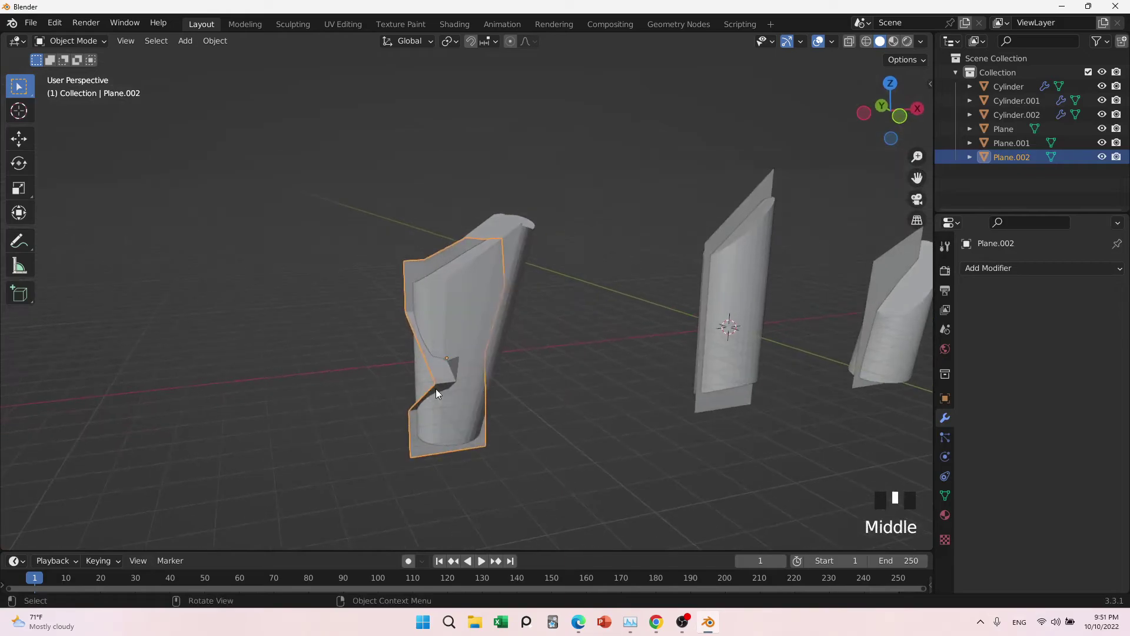
{"action": "scroll", "coordinate": [436, 388], "scroll_direction": "up", "scroll_amount": 4}
{"action": "middle_click_drag", "start_coordinate": [449, 439], "coordinate": [492, 328]}
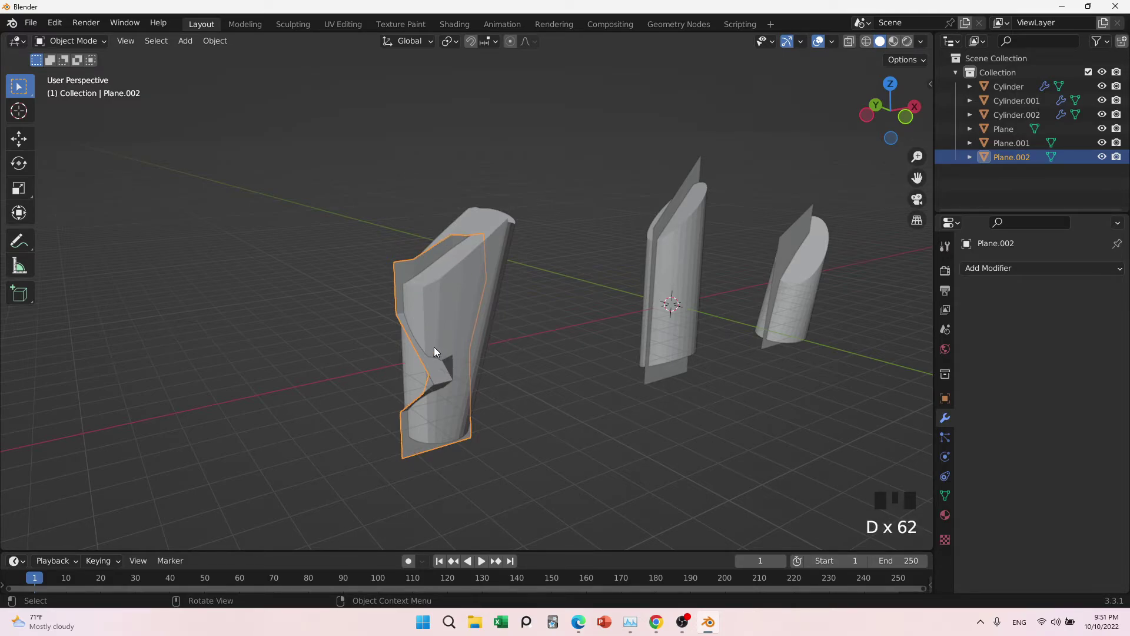
{"action": "left_click_drag", "start_coordinate": [434, 352], "coordinate": [488, 372]}
{"action": "right_click_drag", "start_coordinate": [489, 388], "coordinate": [435, 345]}
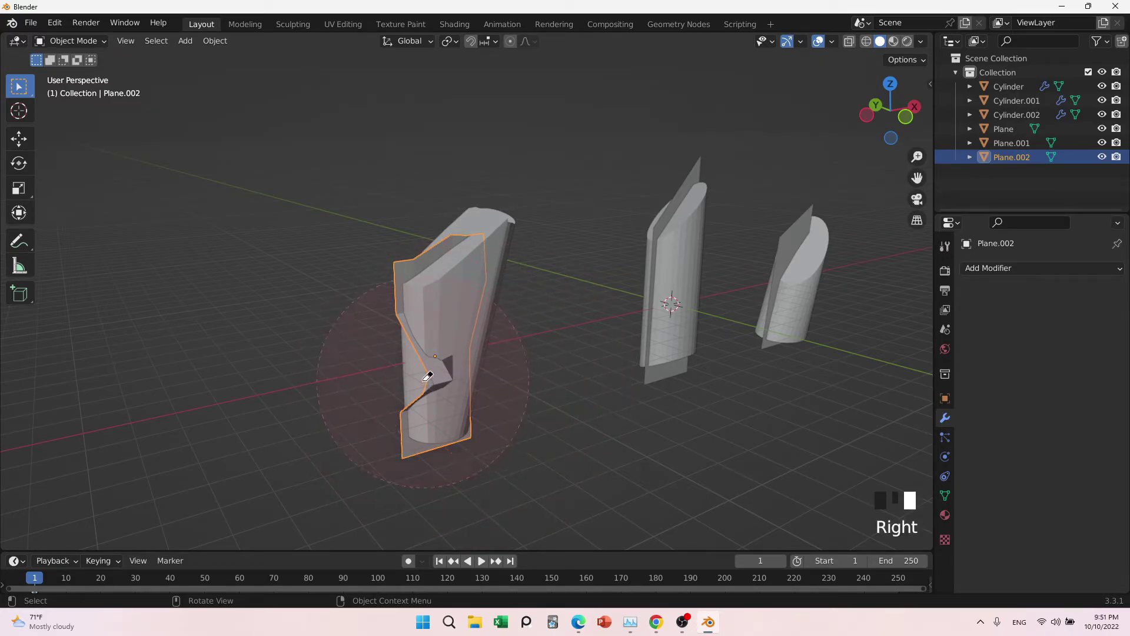
Annotate an arrow across the deformed cylinder on the negative X side and curved strokes along its height, and erase them
{"action": "mouse_move", "coordinate": [472, 386]}
{"action": "middle_mouse_down"}
{"action": "mouse_move", "coordinate": [473, 365]}
{"action": "mouse_move", "coordinate": [439, 374]}
{"action": "middle_mouse_up"}
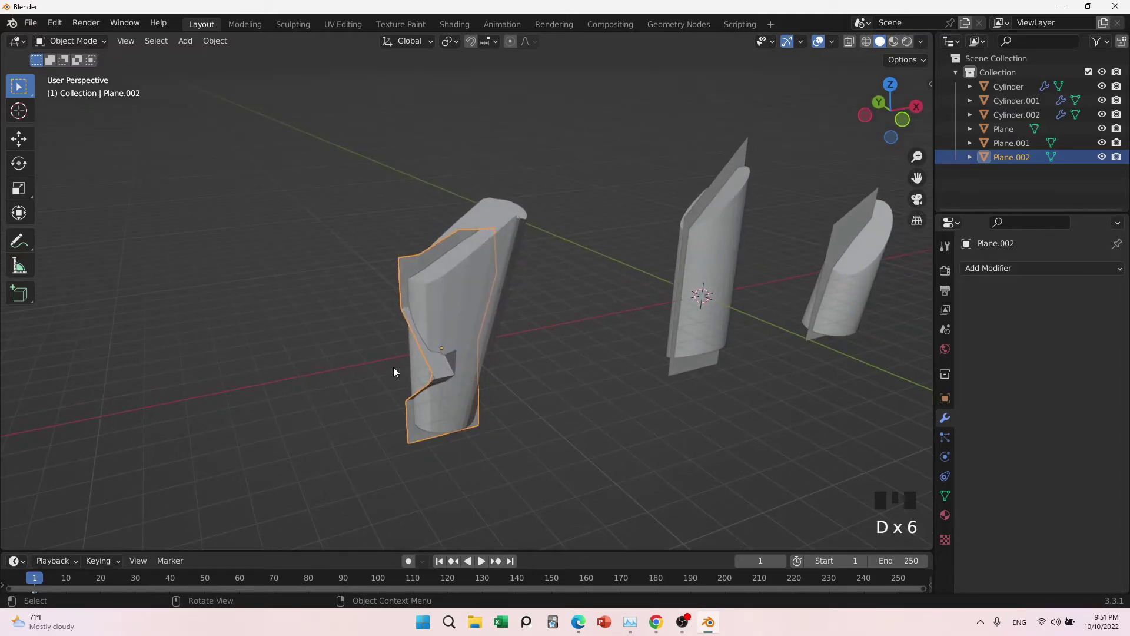
{"action": "left_click_drag", "start_coordinate": [373, 358], "coordinate": [560, 321]}
{"action": "left_click_drag", "start_coordinate": [455, 219], "coordinate": [444, 298]}
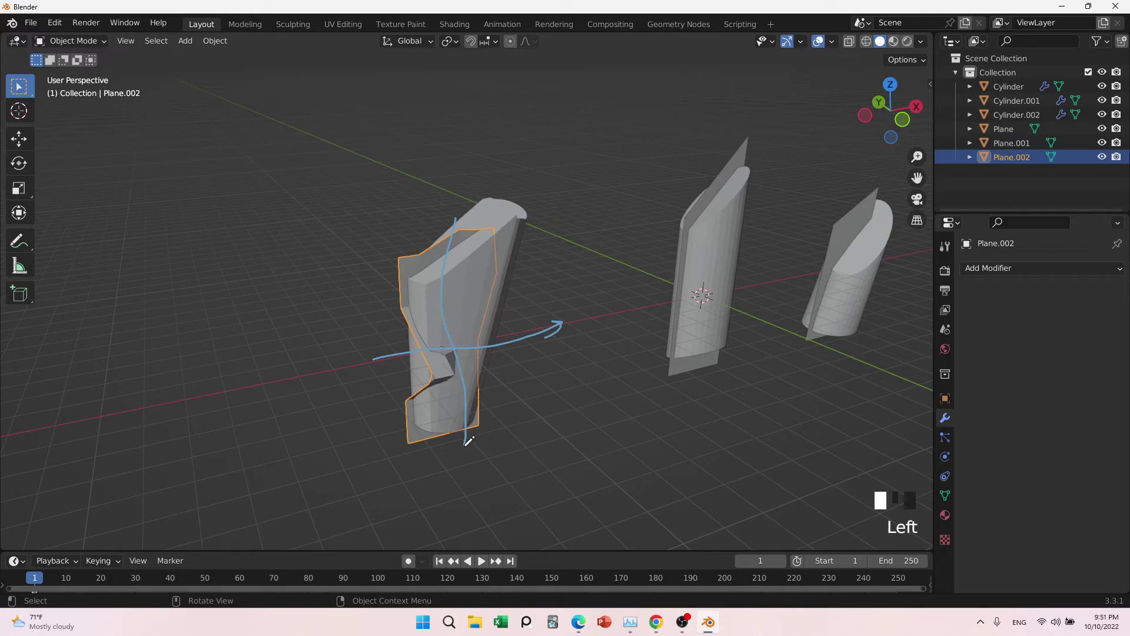
{"action": "left_click_drag", "start_coordinate": [469, 440], "coordinate": [430, 263]}
{"action": "right_click_drag", "start_coordinate": [511, 445], "coordinate": [583, 400]}
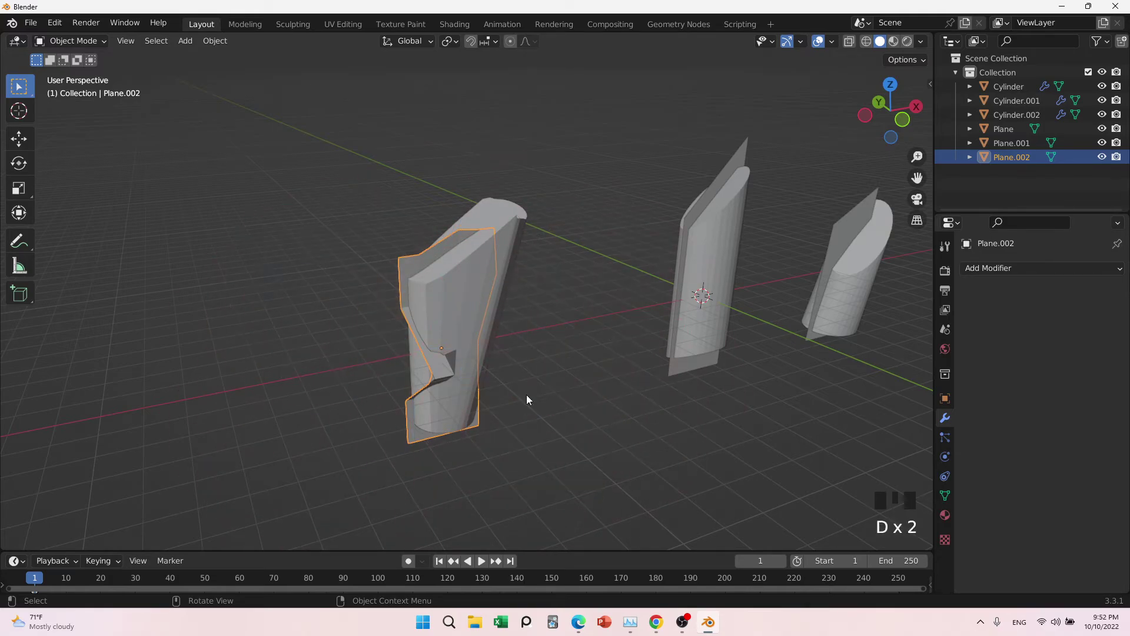
In Edit Mode with X-ray on, shift the two leftmost vertices of the plane's second row from the top outward toward negative X, and return to solid Object Mode
{"action": "mouse_move", "coordinate": [582, 386]}
{"action": "middle_mouse_down"}
{"action": "mouse_move", "coordinate": [506, 387]}
{"action": "mouse_move", "coordinate": [567, 401]}
{"action": "middle_mouse_up"}
{"action": "scroll", "coordinate": [457, 377], "scroll_direction": "up", "scroll_amount": 3}
{"action": "key", "text": "Tab"}
{"action": "scroll", "coordinate": [479, 358], "scroll_direction": "down", "scroll_amount": 2}
{"action": "scroll", "coordinate": [478, 358], "scroll_direction": "down", "scroll_amount": 1}
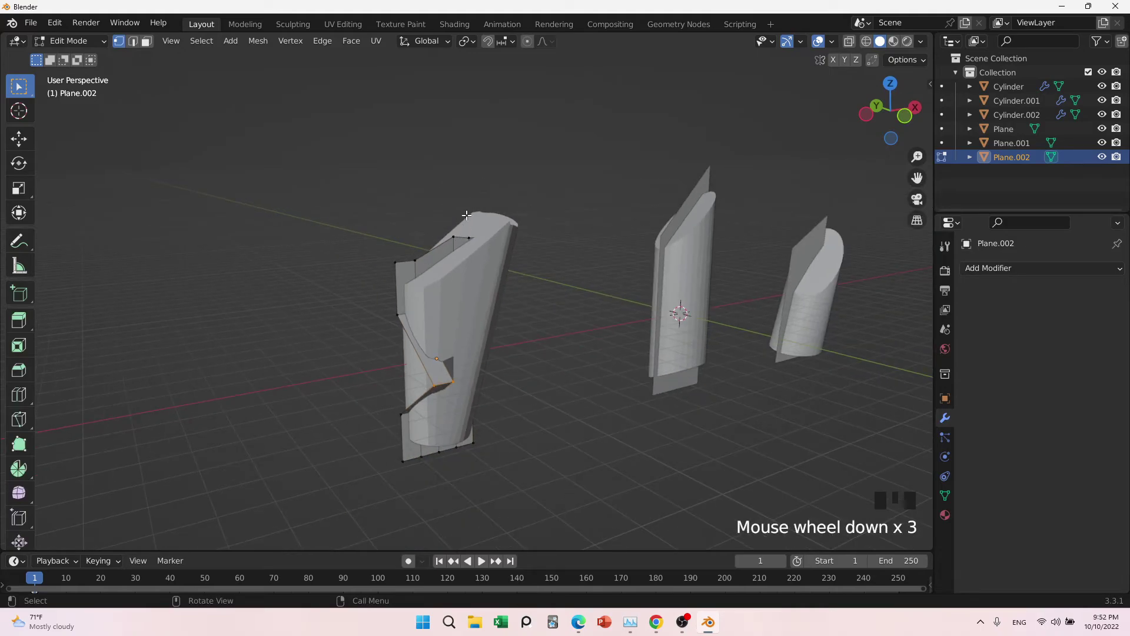
{"action": "key", "text": "alt+z"}
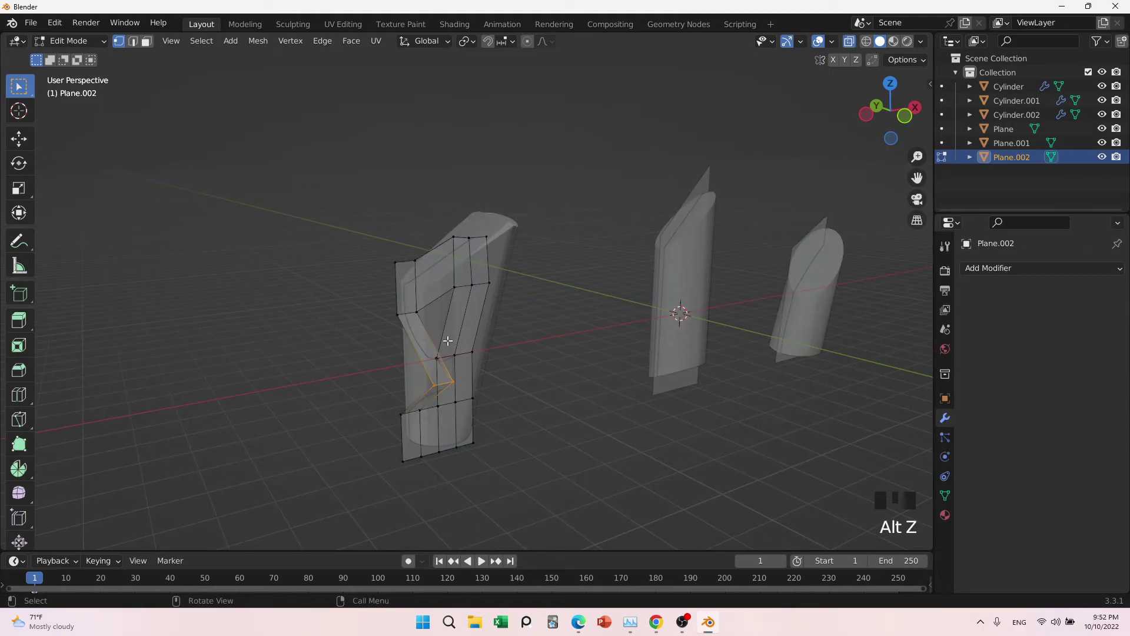
{"action": "left_click", "coordinate": [398, 317]}
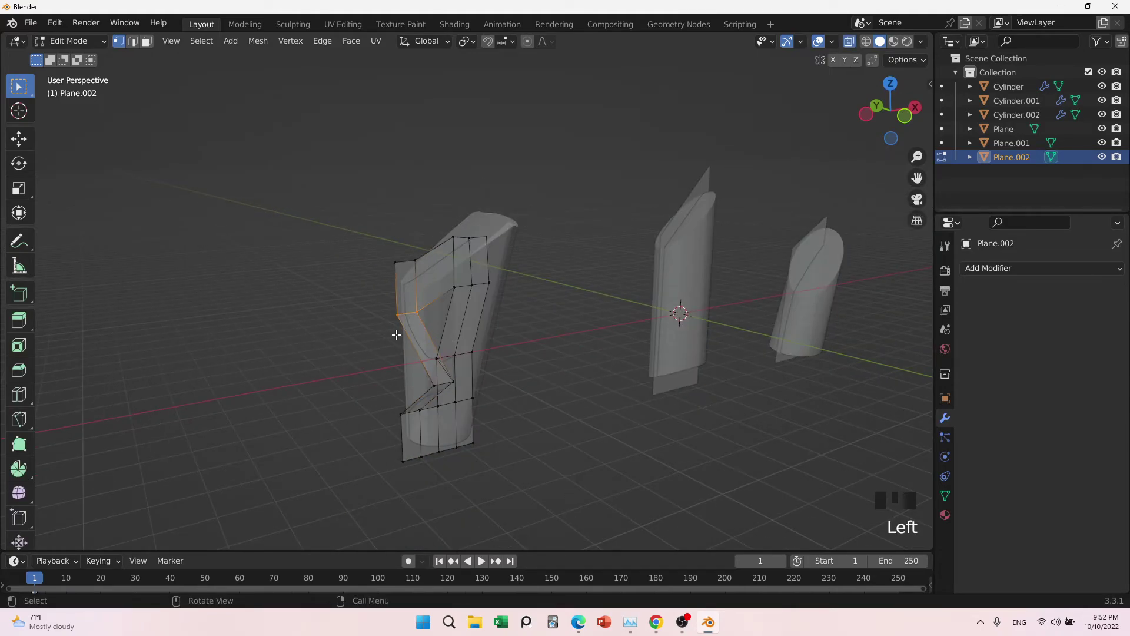
{"action": "key", "text": "g"}
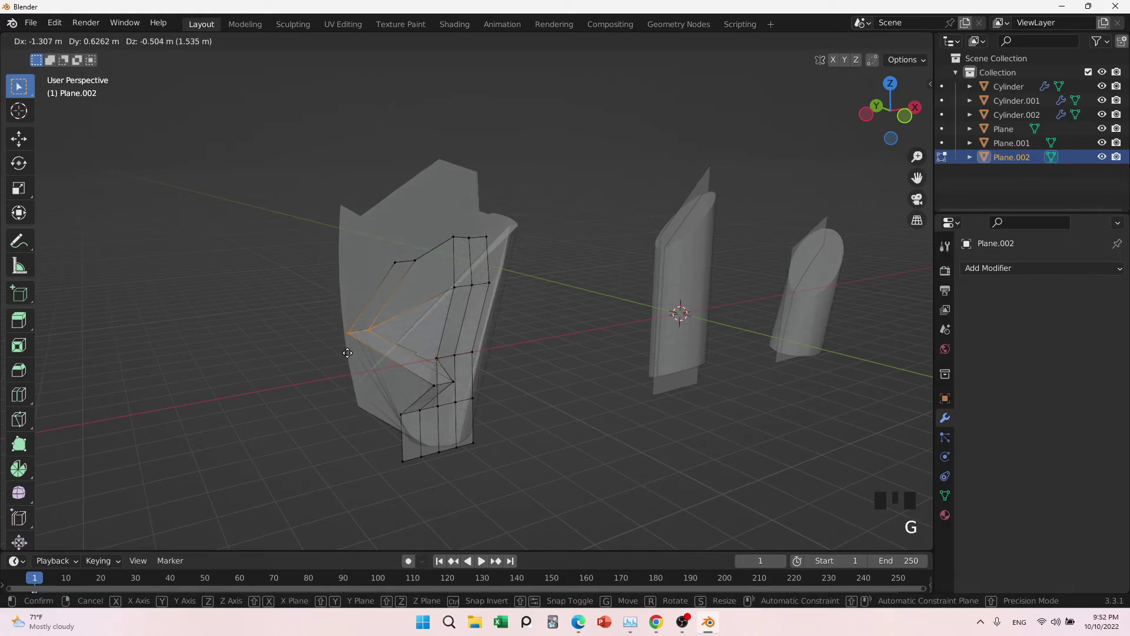
{"action": "left_click", "coordinate": [373, 342]}
{"action": "key", "text": "Tab"}
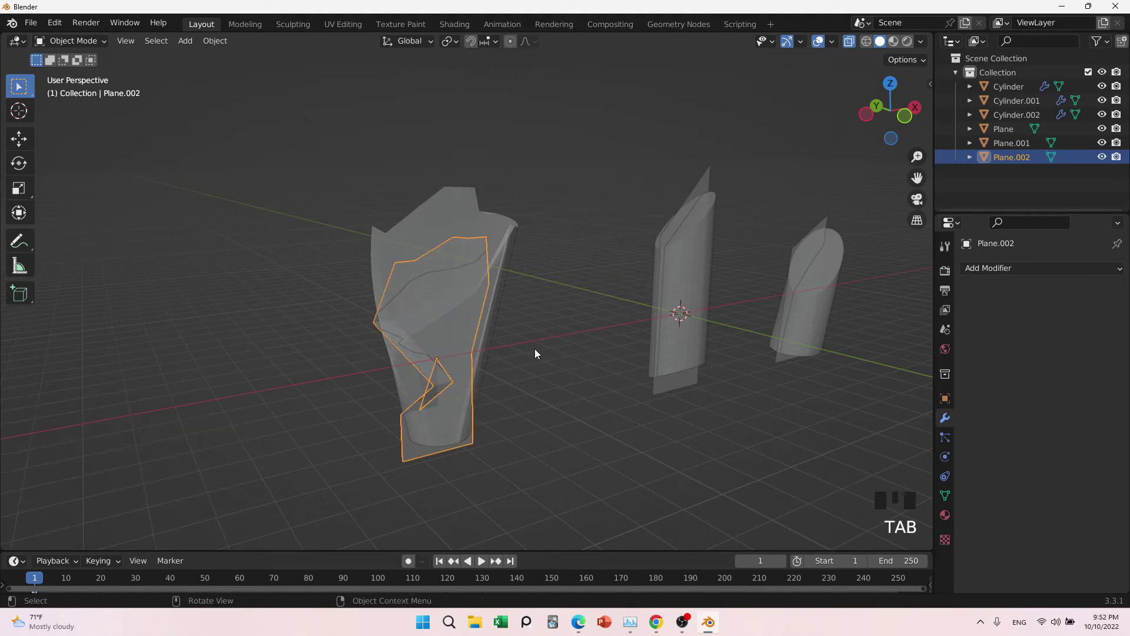
{"action": "key", "text": "alt+z"}
Apply the Surface Deform modifier on the cylinder bound to the subdivided plane
{"action": "middle_click_drag", "start_coordinate": [542, 352], "coordinate": [462, 394]}
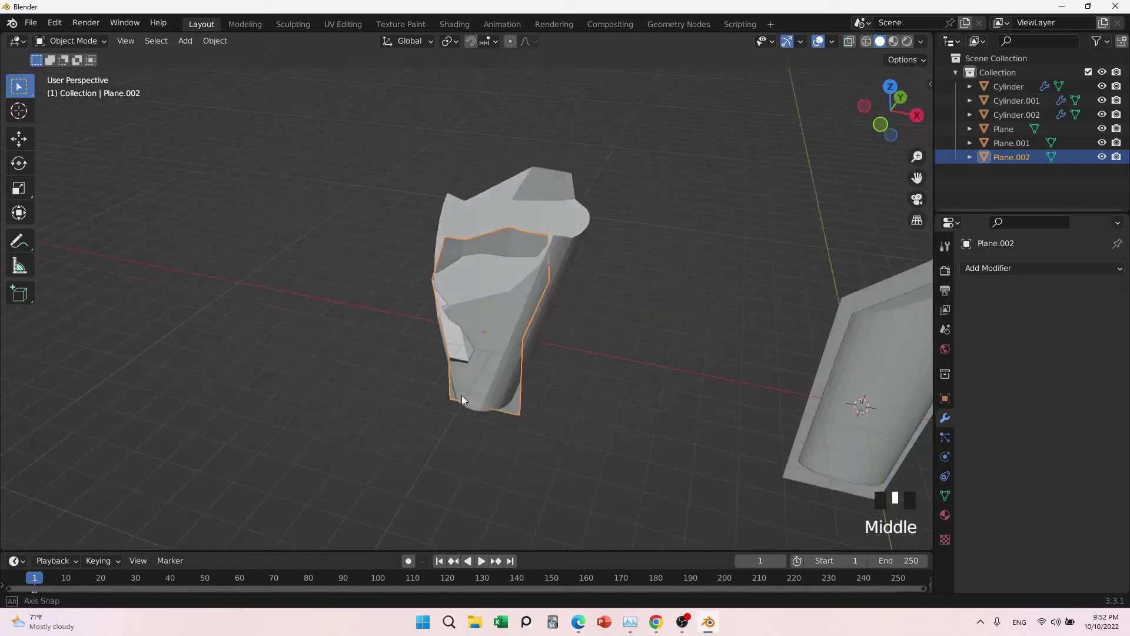
{"action": "left_click", "coordinate": [500, 249]}
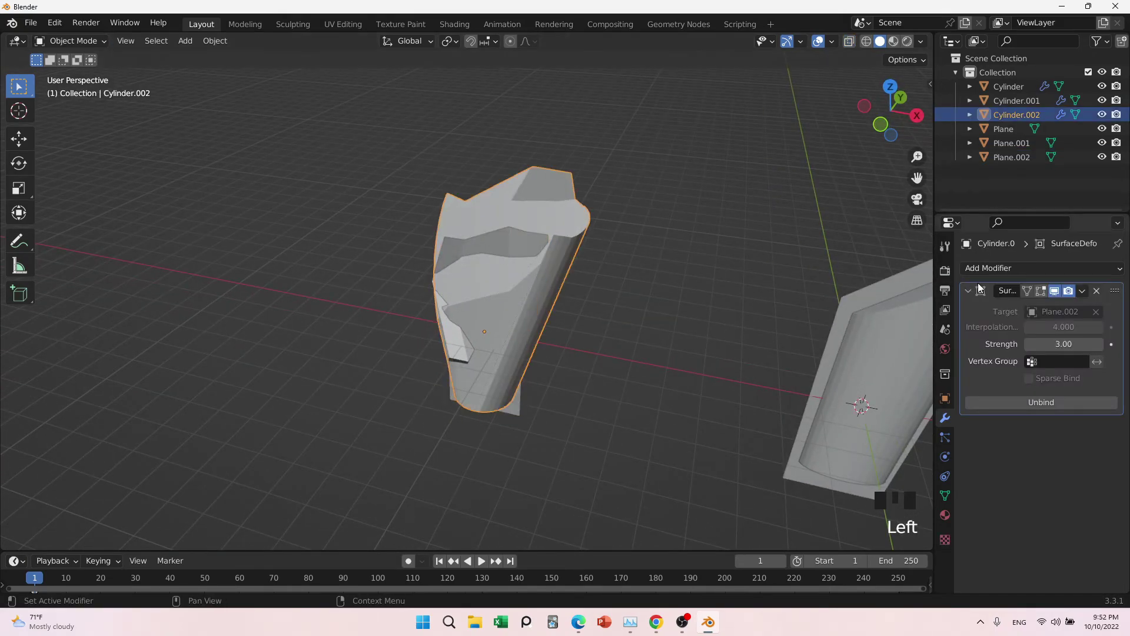
{"action": "left_click", "coordinate": [1082, 291]}
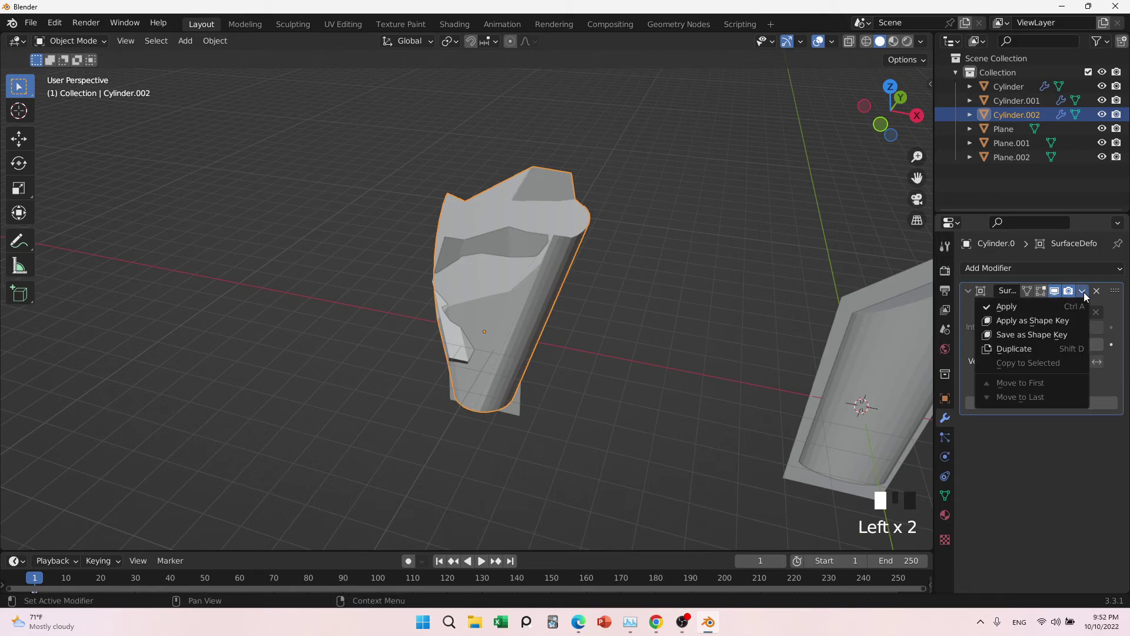
{"action": "key", "text": "ctrl+a"}
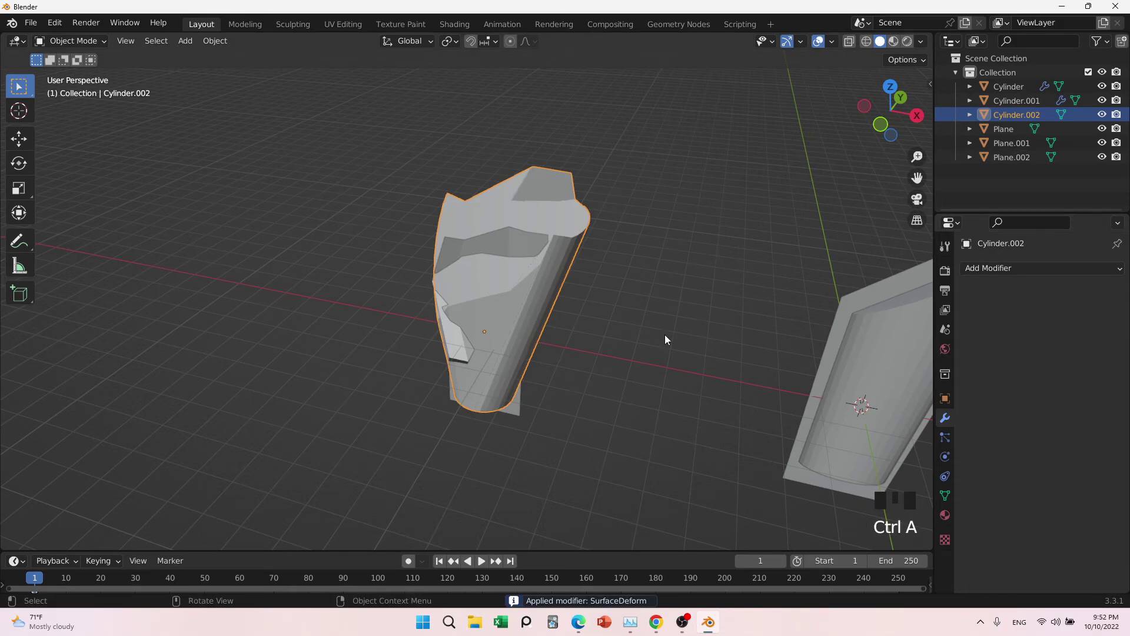
Delete the subdivided target plane, Plane.002, leaving its deformed cylinder in place
{"action": "middle_click_drag", "start_coordinate": [623, 340], "coordinate": [616, 380]}
{"action": "left_click", "coordinate": [440, 243]}
{"action": "key", "text": "x"}
{"action": "left_click", "coordinate": [440, 243]}
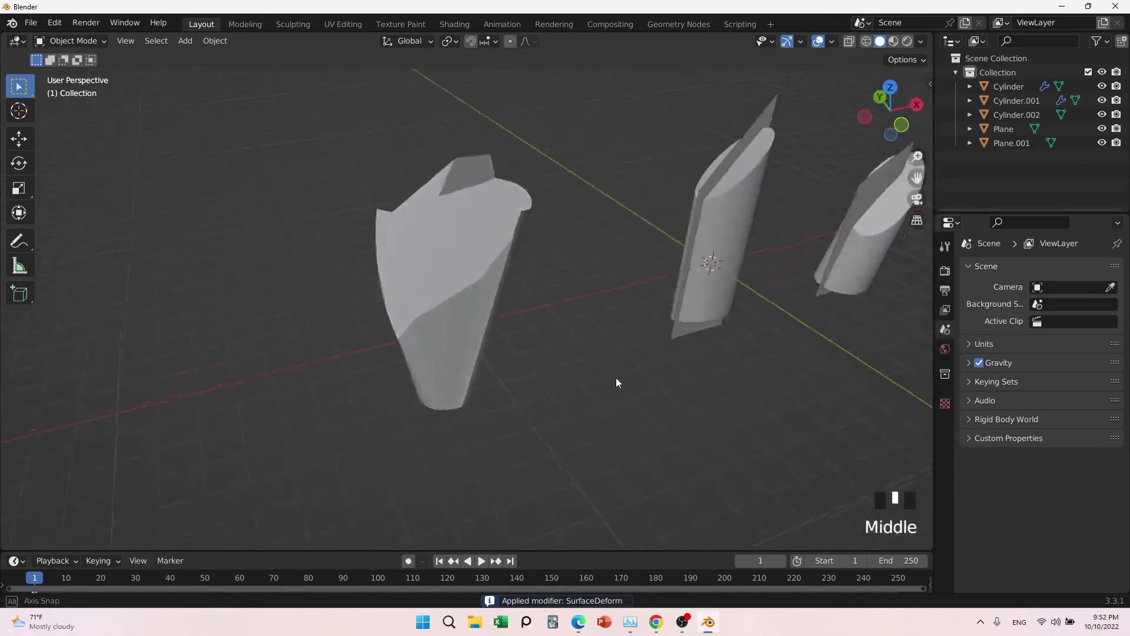
Apply the Surface Deform modifier on the middle cylinder at the world origin
{"action": "scroll", "coordinate": [641, 337], "scroll_direction": "down", "scroll_amount": 5}
{"action": "middle_click_drag", "start_coordinate": [641, 337], "coordinate": [592, 348]}
{"action": "scroll", "coordinate": [736, 369], "scroll_direction": "up", "scroll_amount": 4}
{"action": "middle_click_drag", "start_coordinate": [737, 368], "coordinate": [530, 288], "text": "shift"}
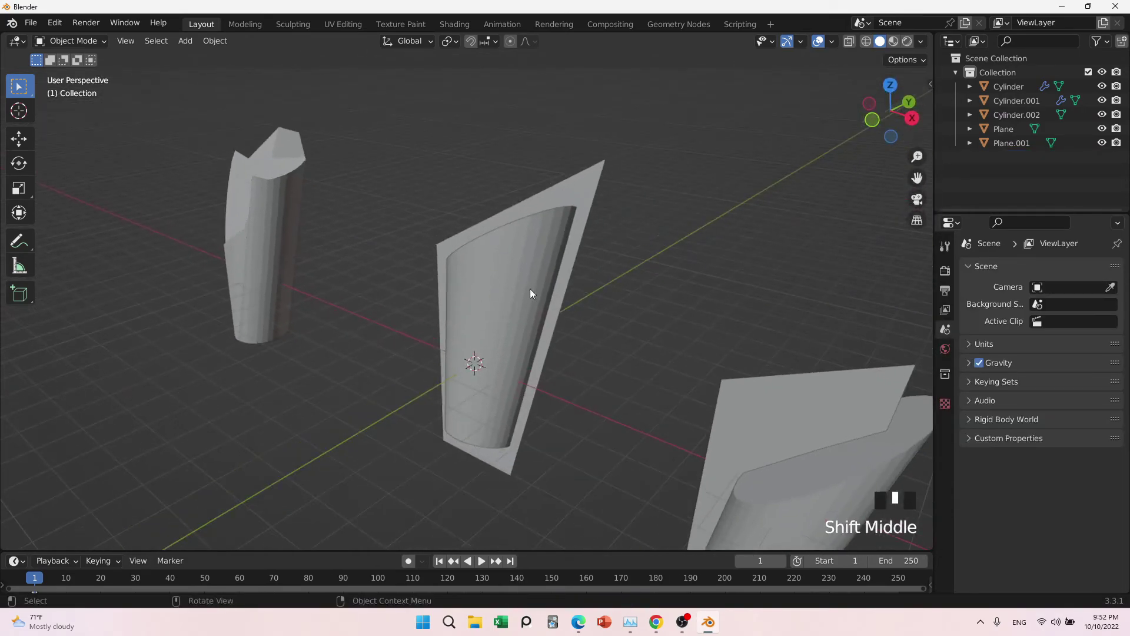
{"action": "left_click", "coordinate": [563, 203]}
{"action": "left_click", "coordinate": [550, 243]}
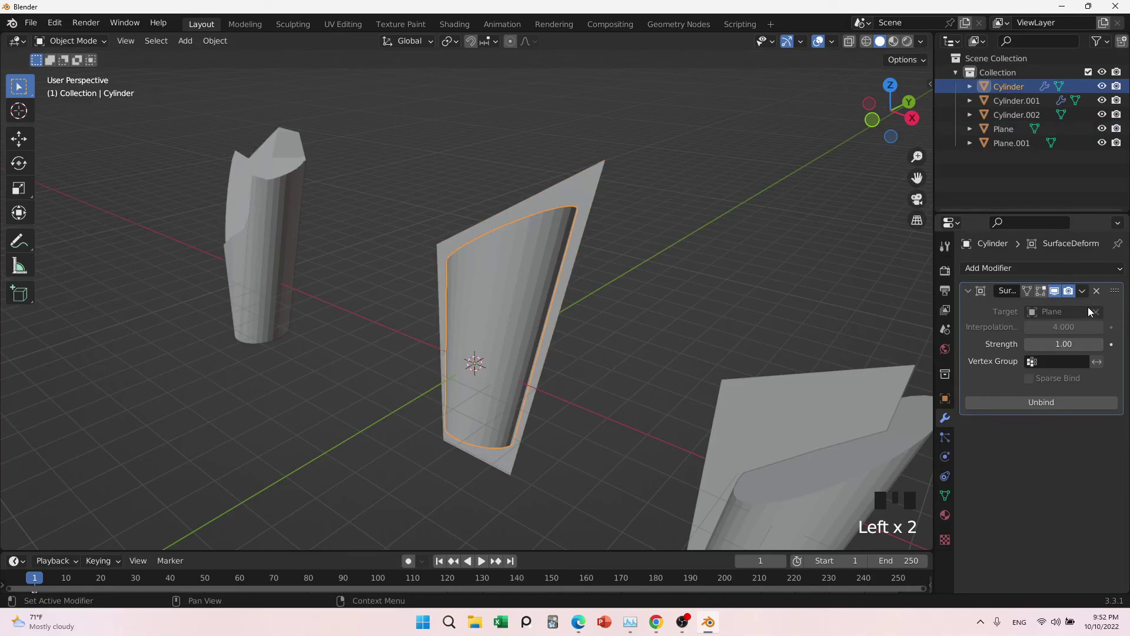
{"action": "key", "text": "ctrl+a"}
Delete the target plane behind the middle cylinder
{"action": "left_click", "coordinate": [583, 214]}
{"action": "key", "text": "x"}
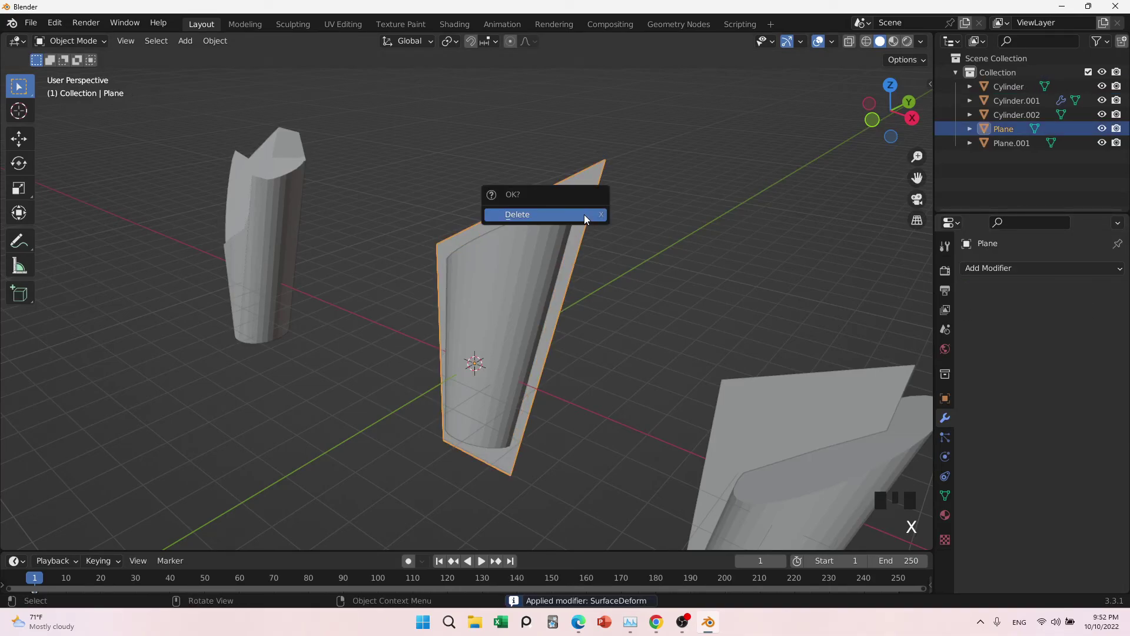
{"action": "left_click", "coordinate": [584, 214]}
Apply the Surface Deform modifier on Cylinder.001, the cylinder on the positive X side
{"action": "left_click", "coordinate": [560, 278]}
{"action": "middle_click_drag", "start_coordinate": [561, 278], "coordinate": [602, 348]}
{"action": "left_click", "coordinate": [605, 234]}
{"action": "left_click", "coordinate": [644, 275]}
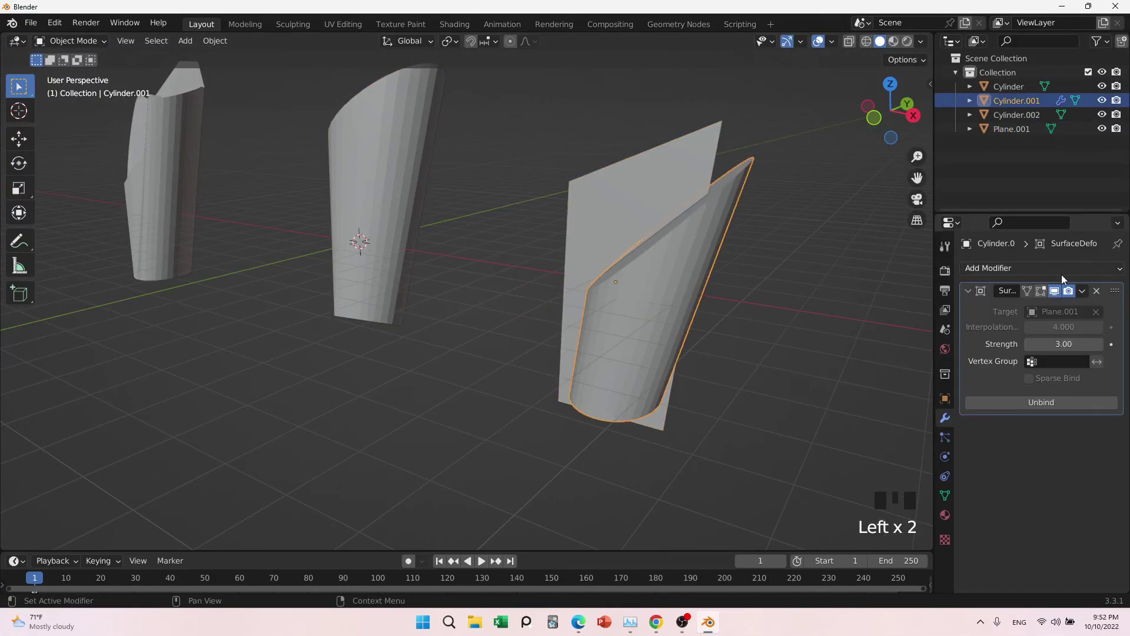
{"action": "key", "text": "ctrl+a"}
Delete the last remaining target plane, Plane.001, and bring all three deformed cylinders into view
{"action": "left_click", "coordinate": [634, 195]}
{"action": "key", "text": "x"}
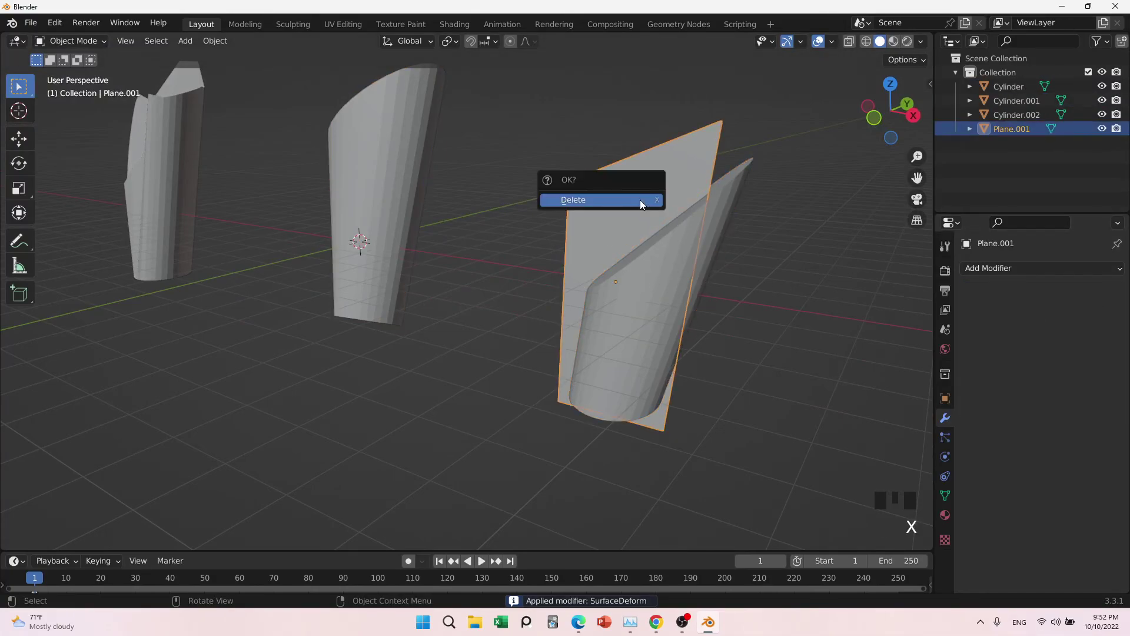
{"action": "left_click", "coordinate": [641, 200]}
{"action": "middle_click_drag", "start_coordinate": [641, 200], "coordinate": [630, 252]}
{"action": "scroll", "coordinate": [631, 253], "scroll_direction": "up", "scroll_amount": 1}
{"action": "scroll", "coordinate": [630, 253], "scroll_direction": "down", "scroll_amount": 4}
{"action": "middle_click_drag", "start_coordinate": [485, 316], "coordinate": [578, 352], "text": "shift"}
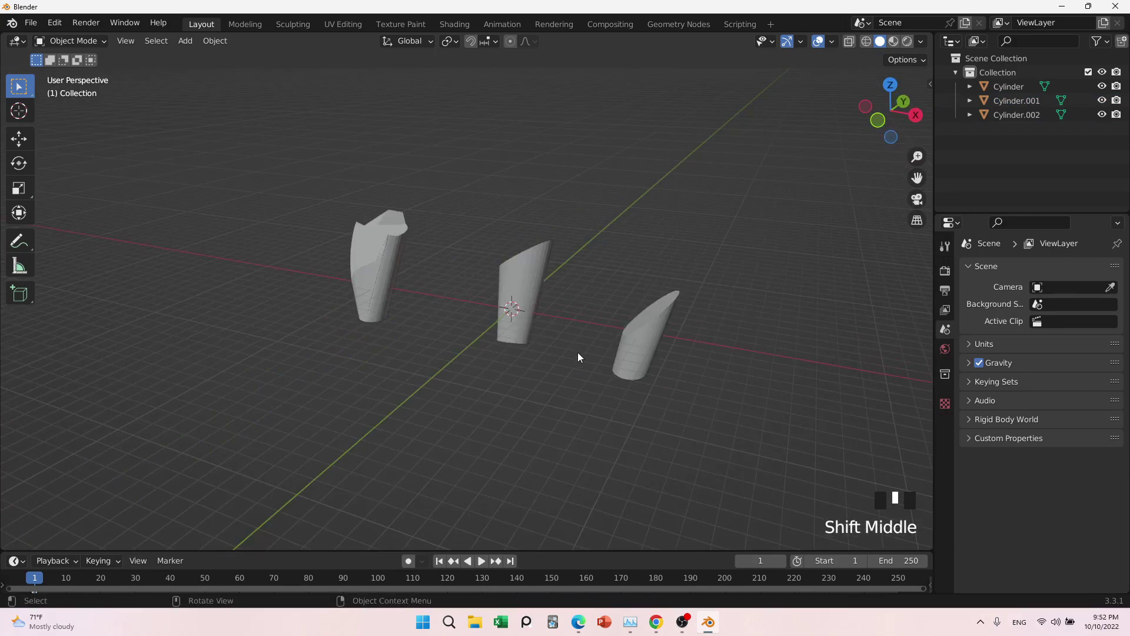